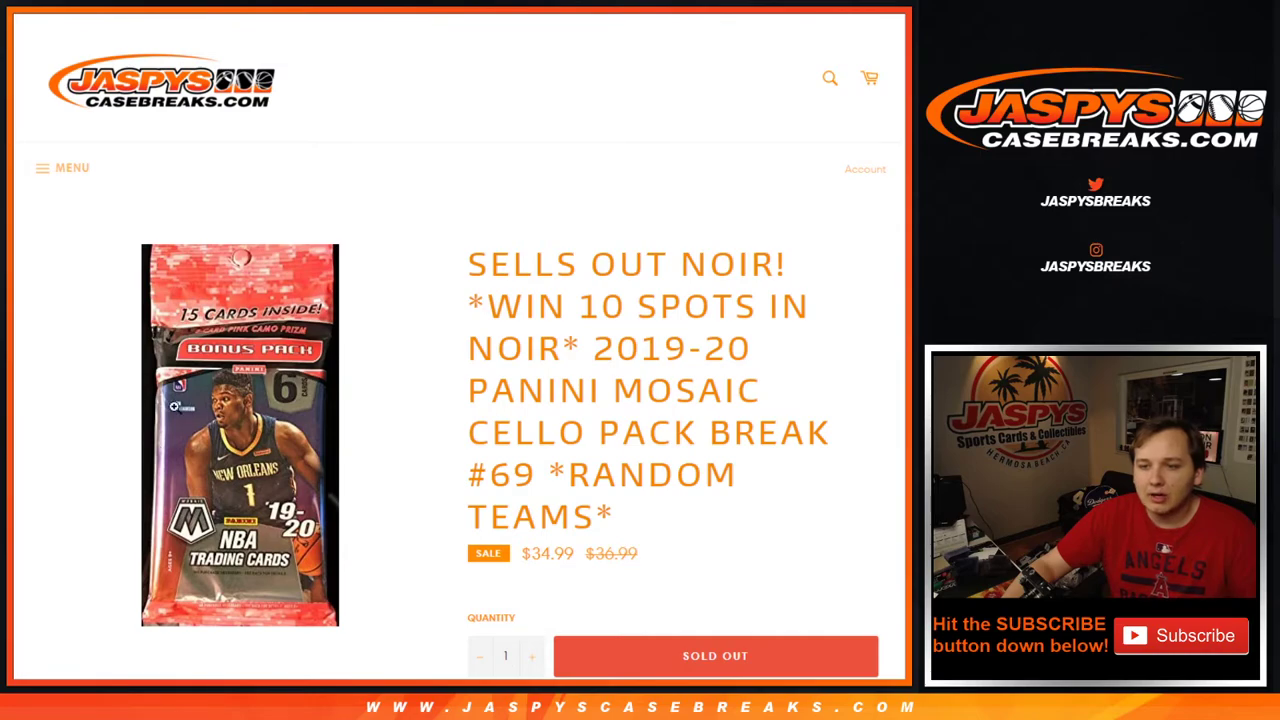
Roll the two virtual dice on RANDOM.ORG
scroll(190, 399, down, 5)
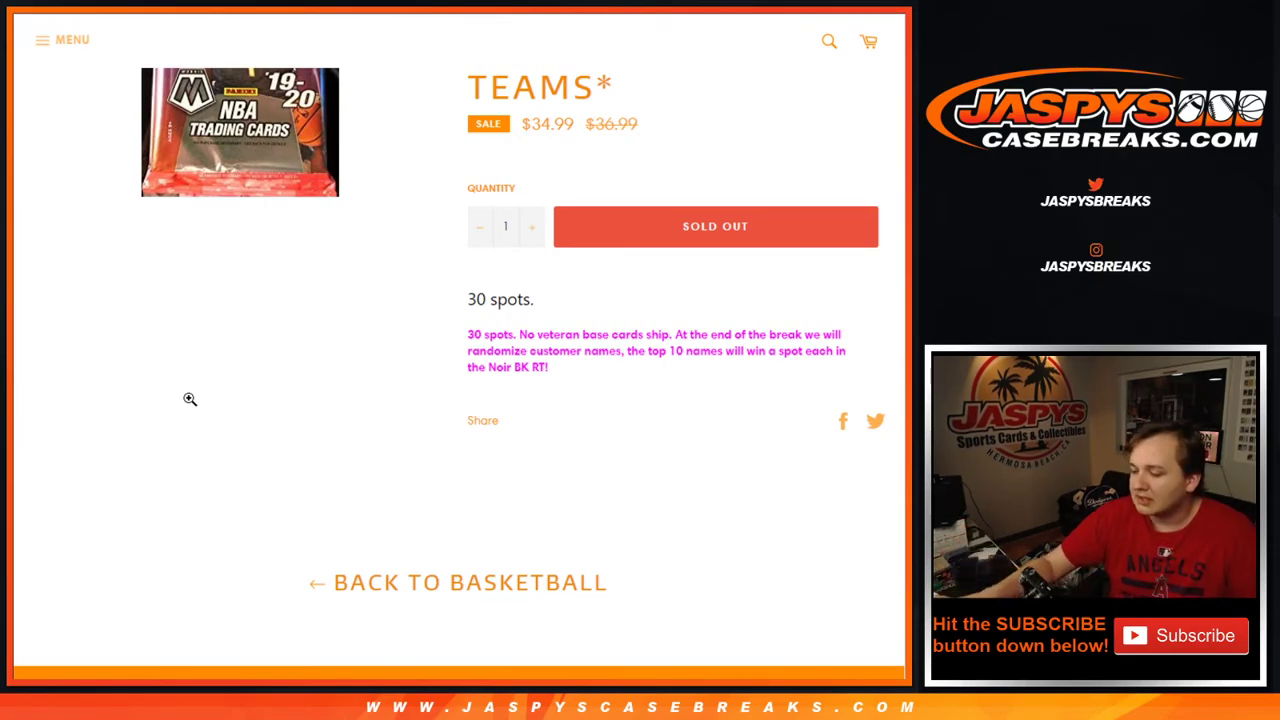
scroll(194, 380, up, 5)
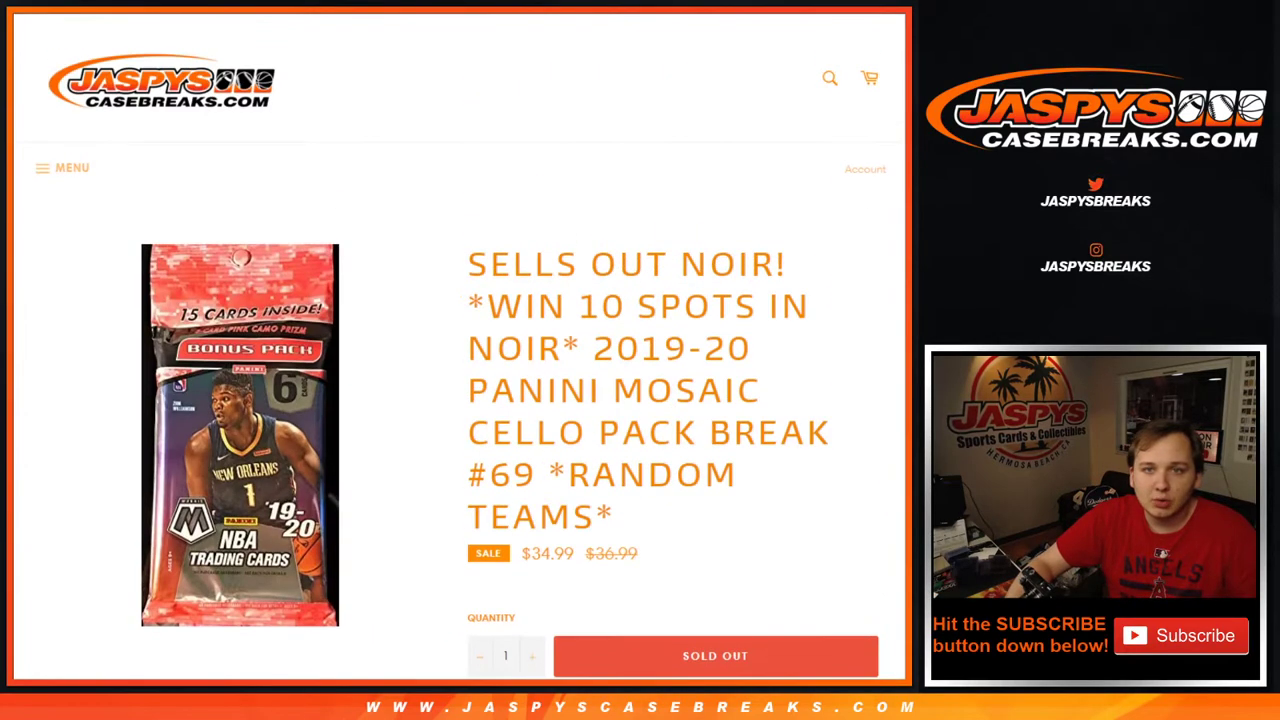
click(78, 327)
Randomize the 30 customer names in the List Randomizer
key(ctrl+Tab)
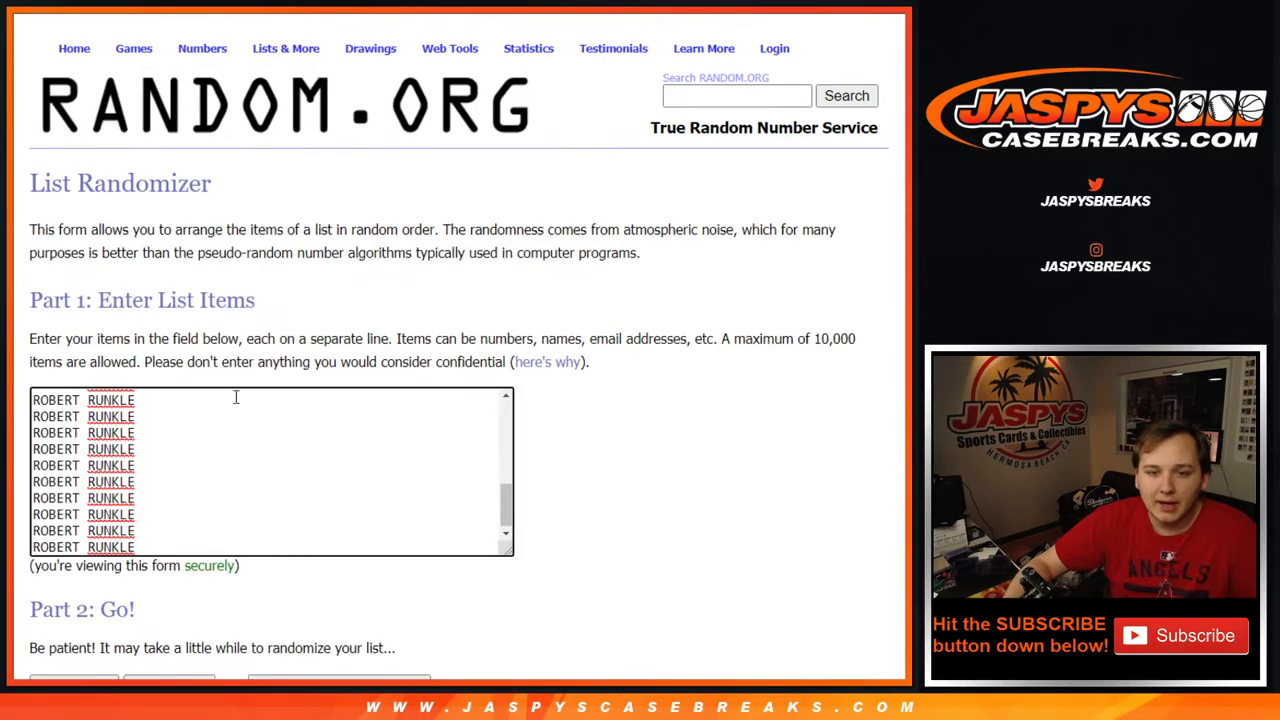
scroll(234, 409, up, 10)
scroll(186, 380, down, 2)
click(74, 562)
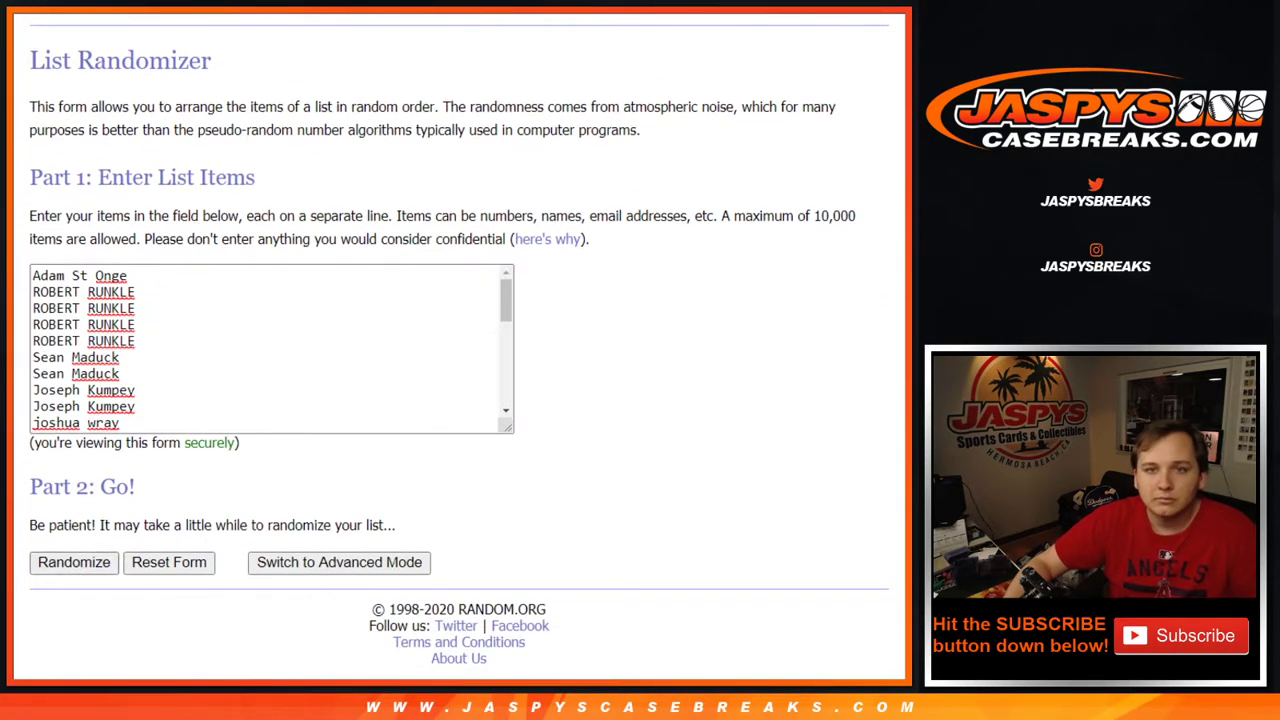
click(108, 563)
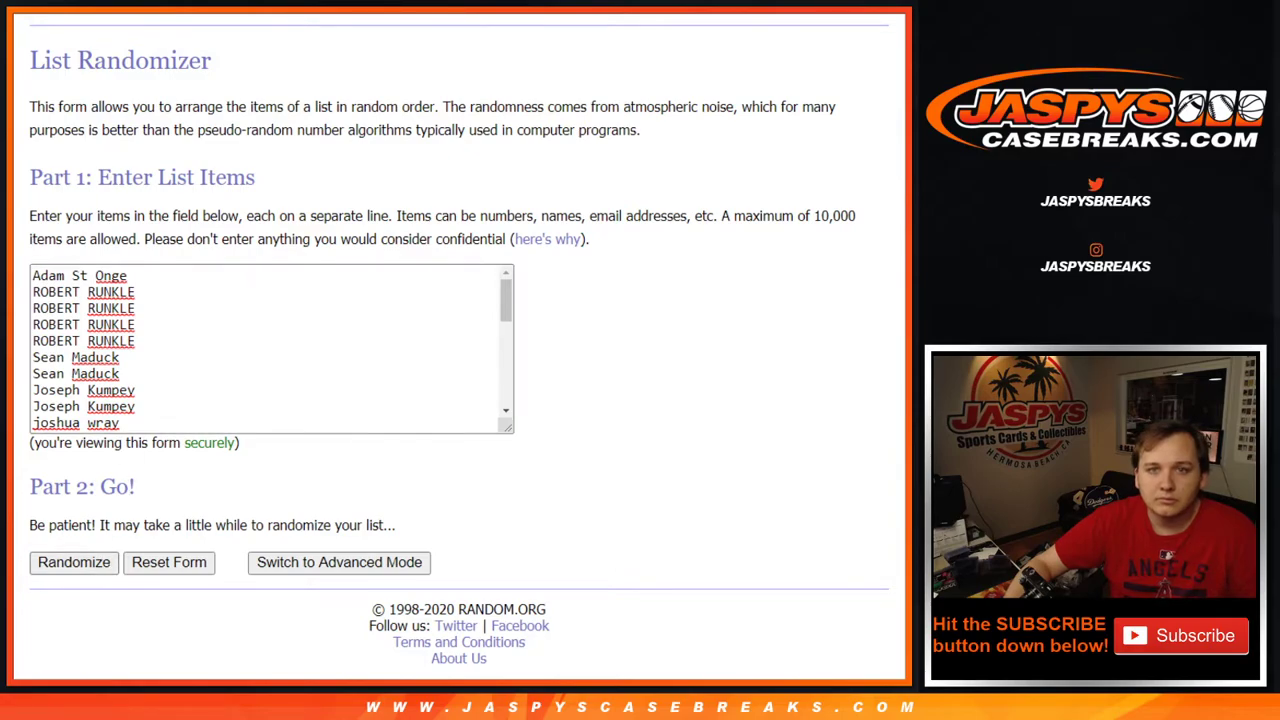
key(ctrl+Tab)
key(ctrl+Tab)
scroll(110, 530, down, 3)
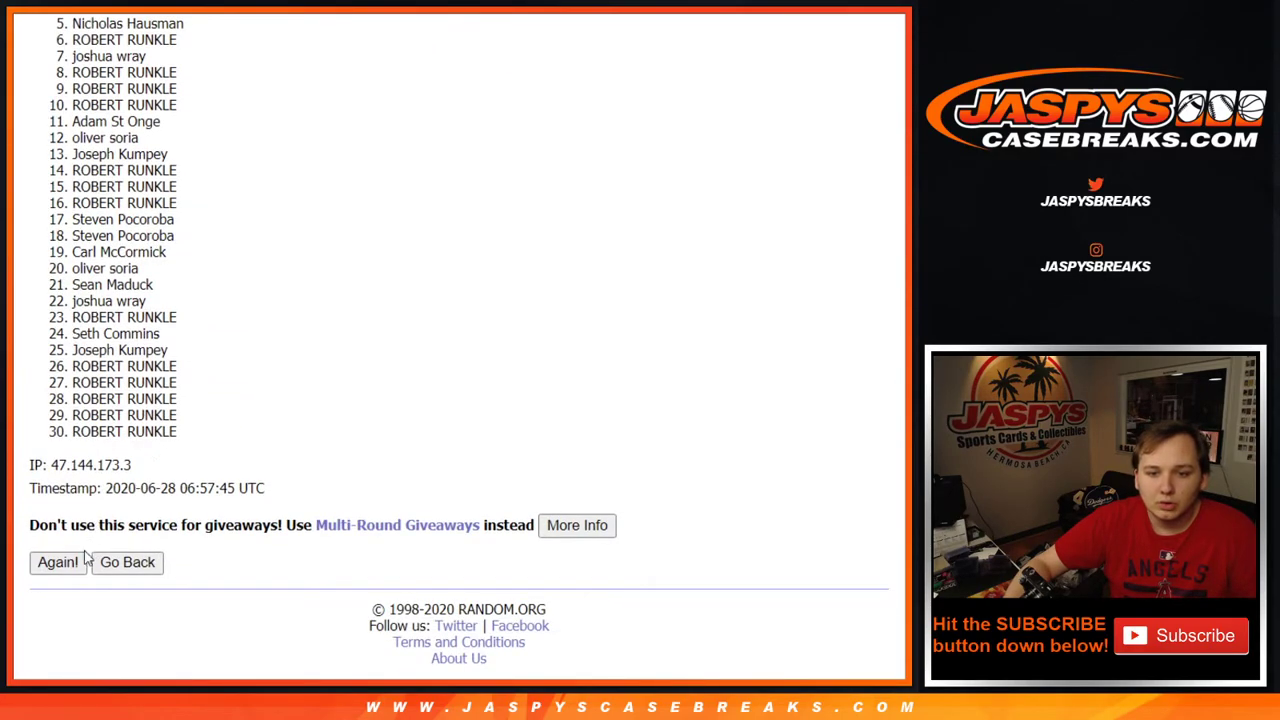
Reshuffle the names four more times and select the final list
click(45, 561)
scroll(42, 558, down, 5)
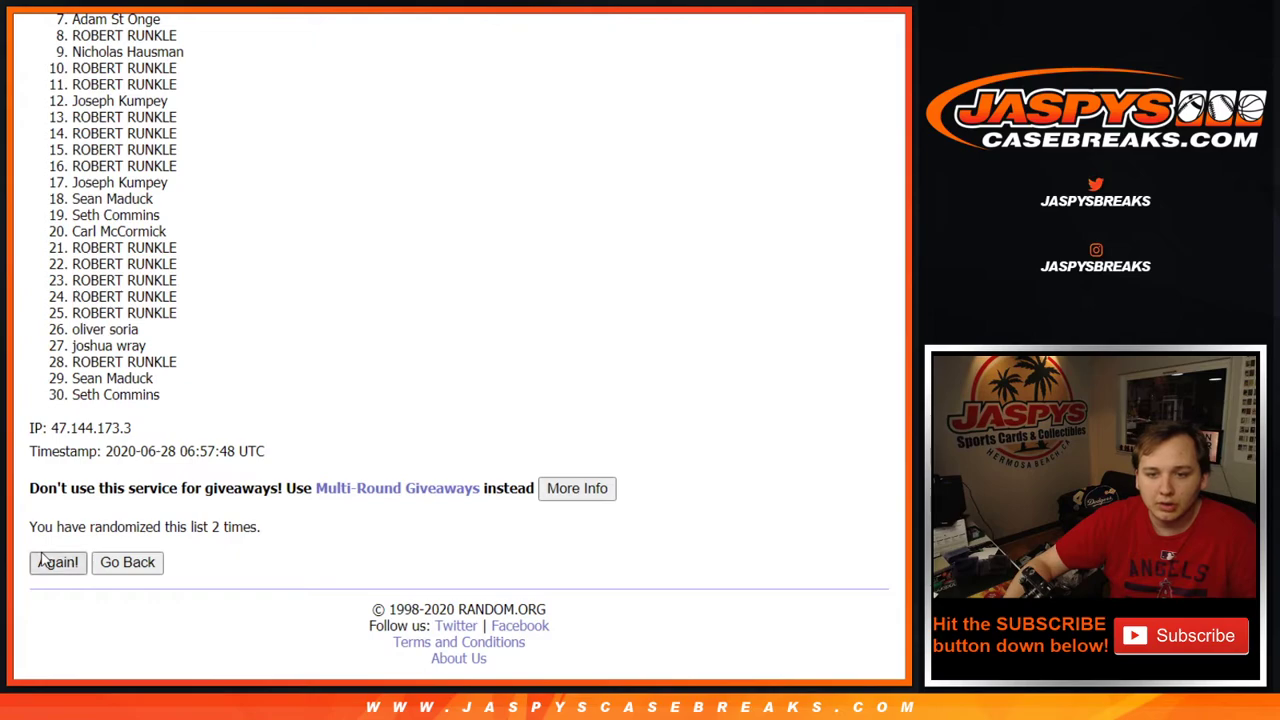
click(45, 561)
scroll(42, 558, down, 5)
click(45, 561)
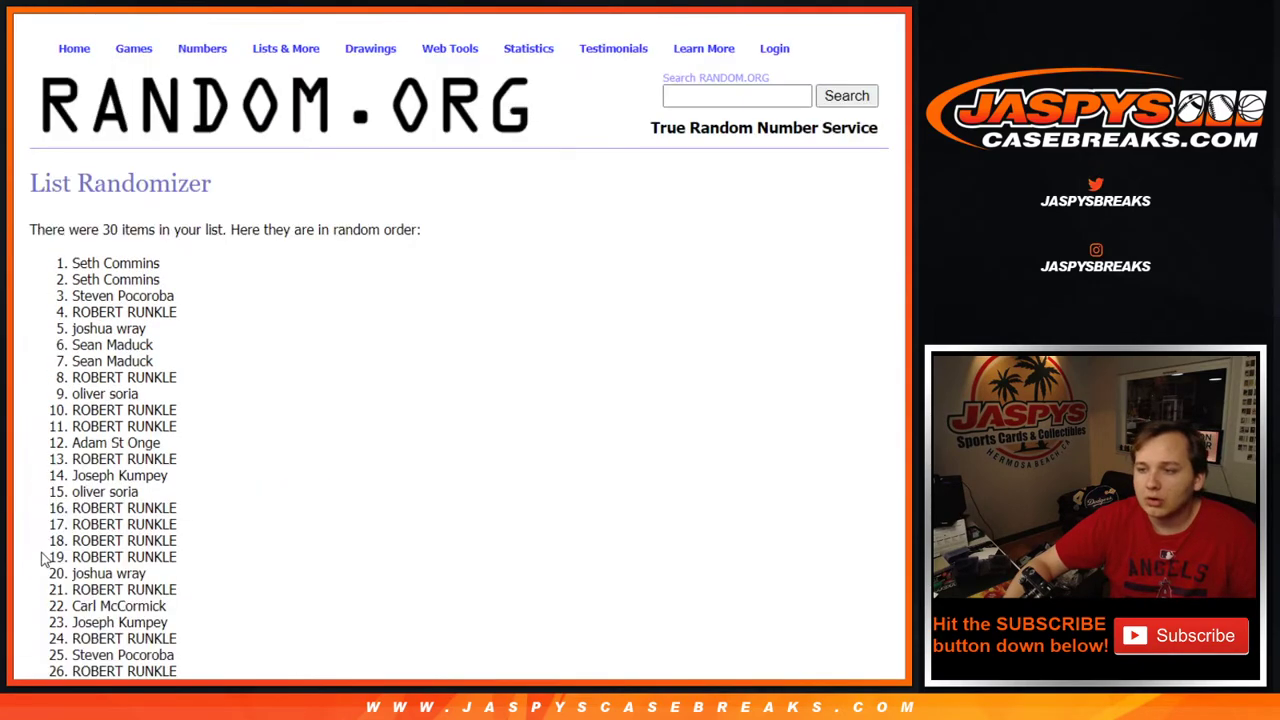
scroll(45, 561, down, 5)
click(45, 561)
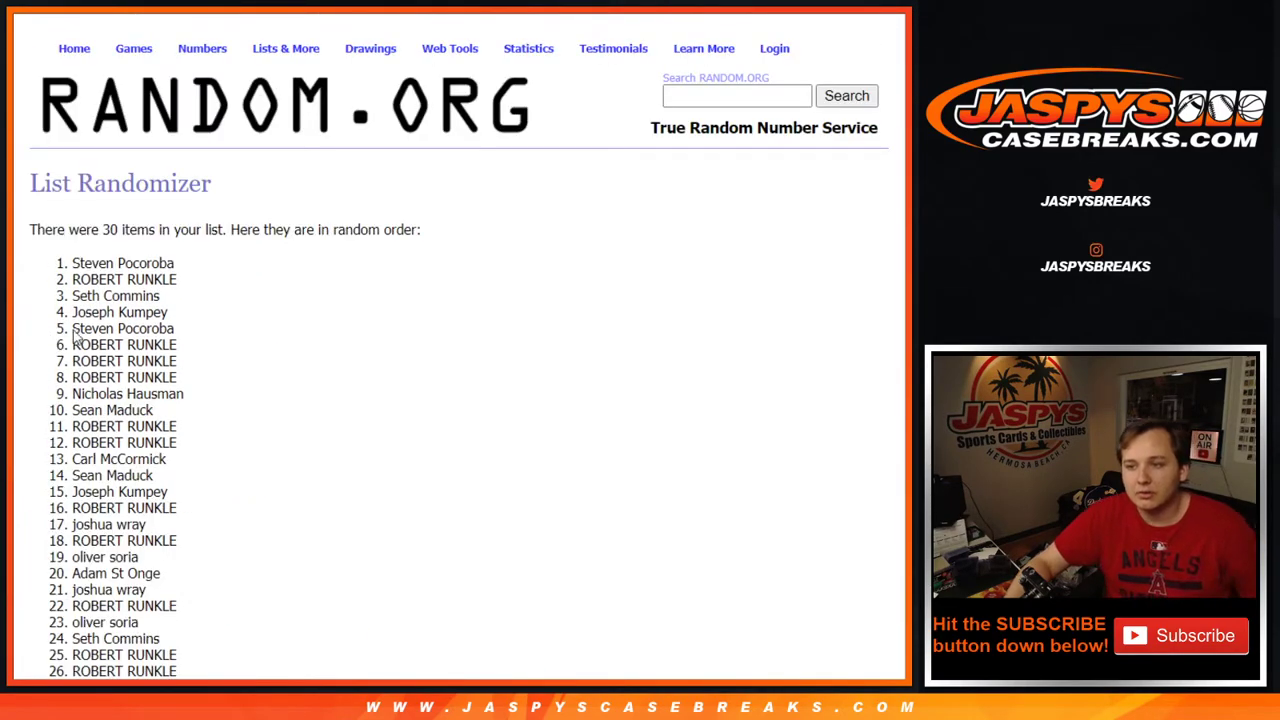
mouse_move(64, 263)
mouse_down()
mouse_move(286, 329)
mouse_move(323, 401)
mouse_up()
scroll(300, 360, down, 4)
Paste the shuffled names into column A of the sheet at font size 12
key(ctrl+c)
key(alt+Tab)
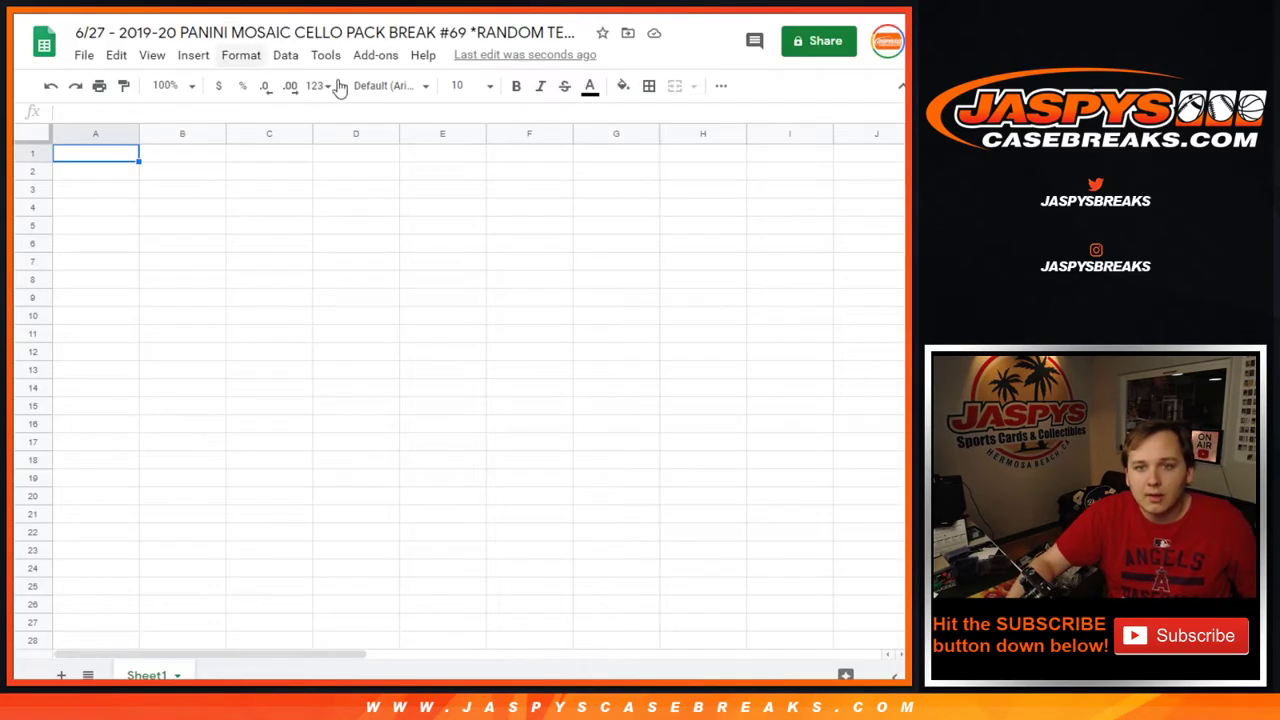
key(ctrl+v)
click(463, 85)
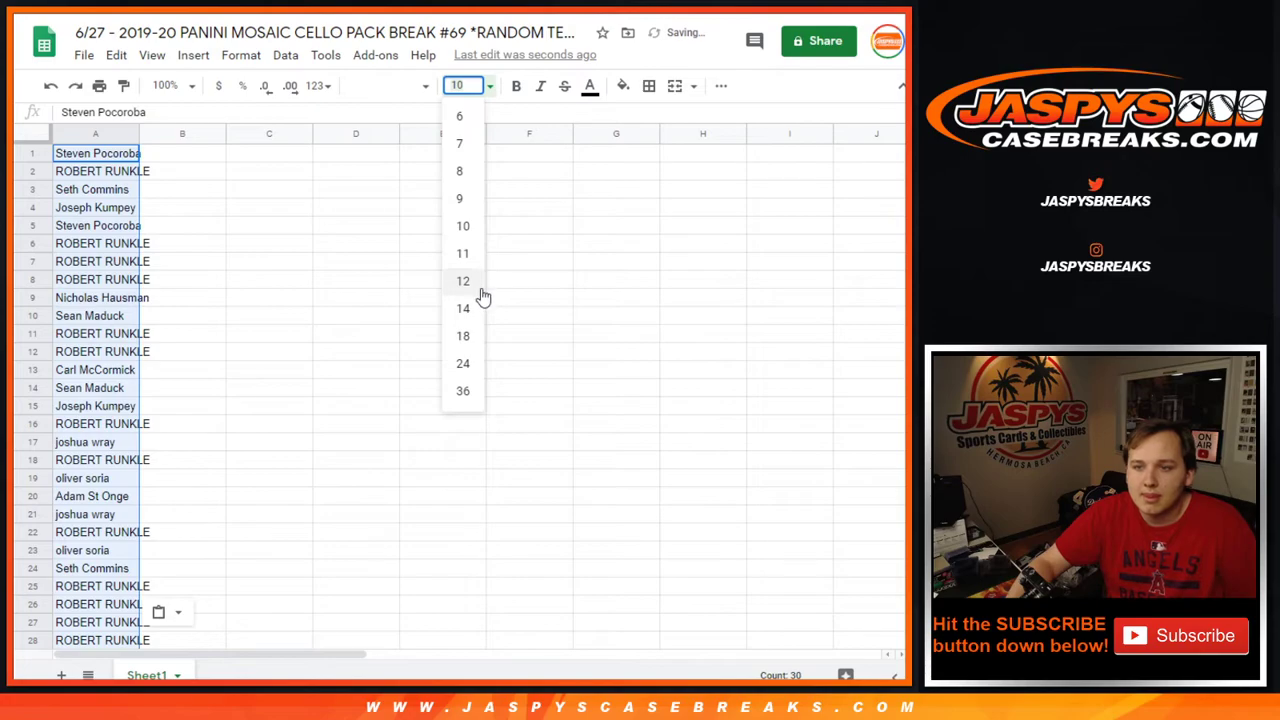
click(463, 281)
Zoom the sheet to 75% and auto-fit column A to the longest name
click(186, 88)
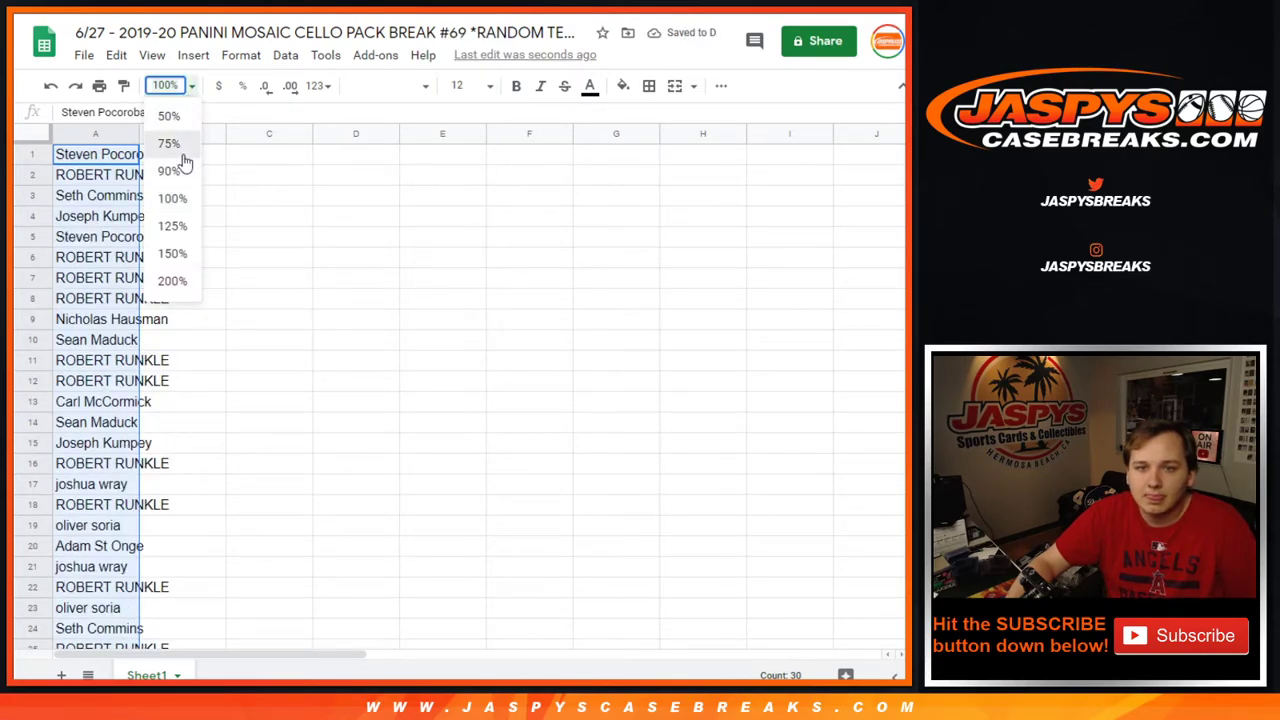
click(176, 145)
double_click(108, 131)
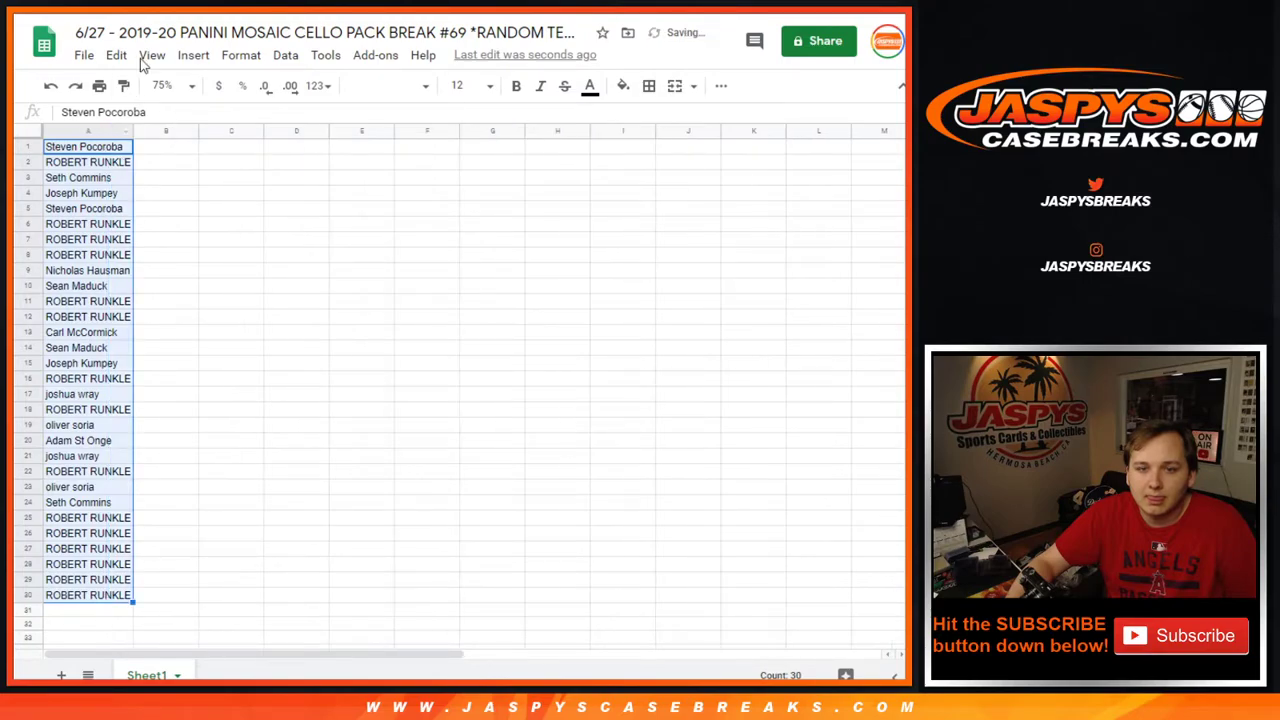
Shuffle the 30 NBA teams five times, ending Detroit Pistons through Indiana Pacers
key(ctrl+Tab)
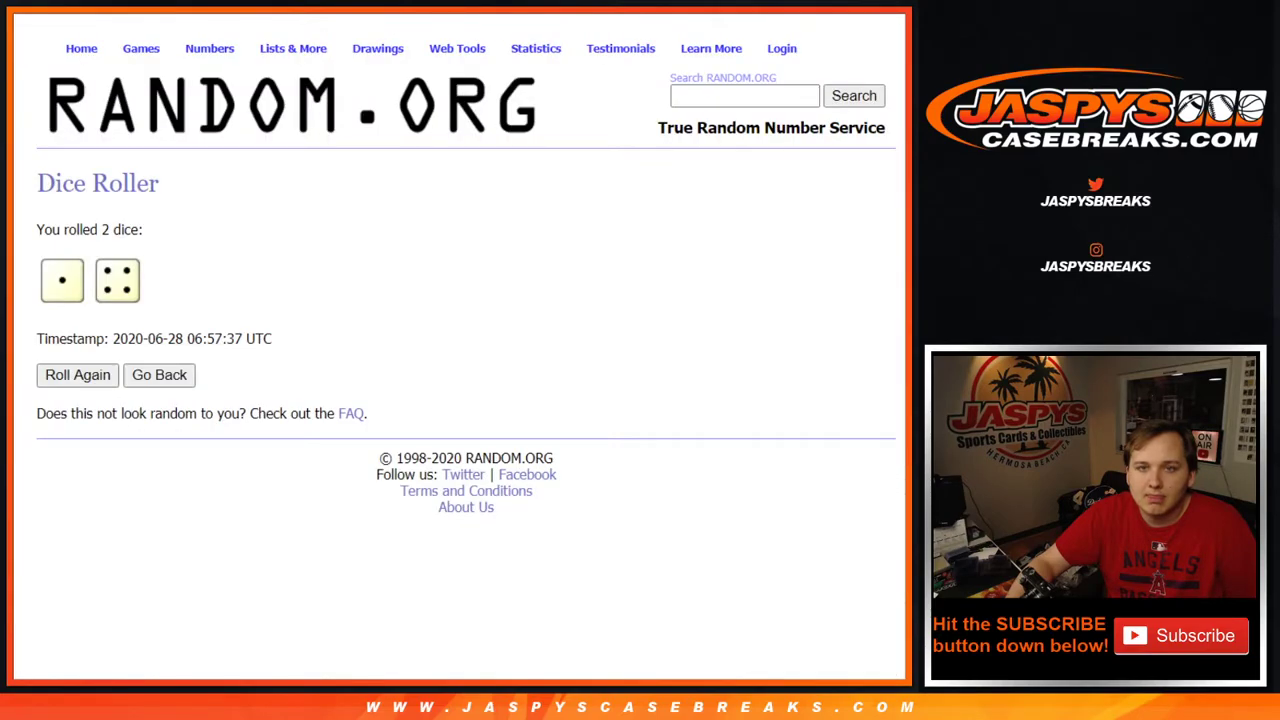
key(ctrl+Tab)
scroll(166, 416, down, 2)
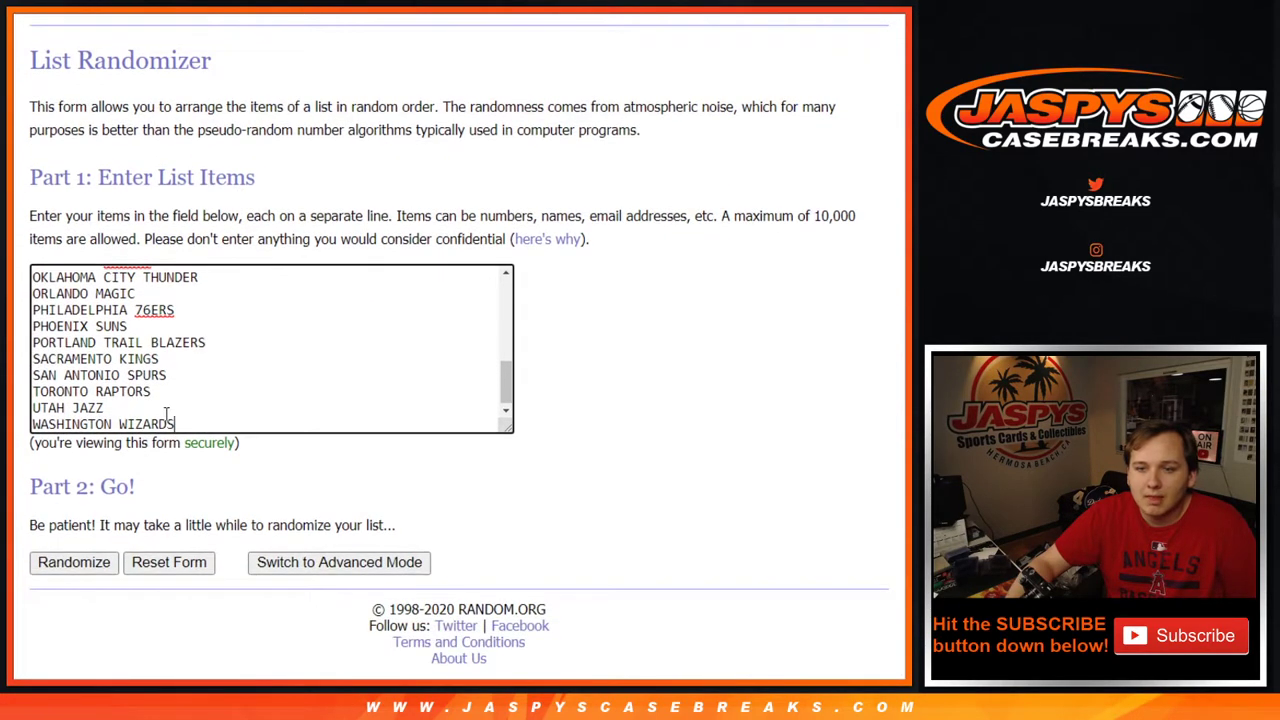
click(84, 564)
scroll(70, 574, down, 5)
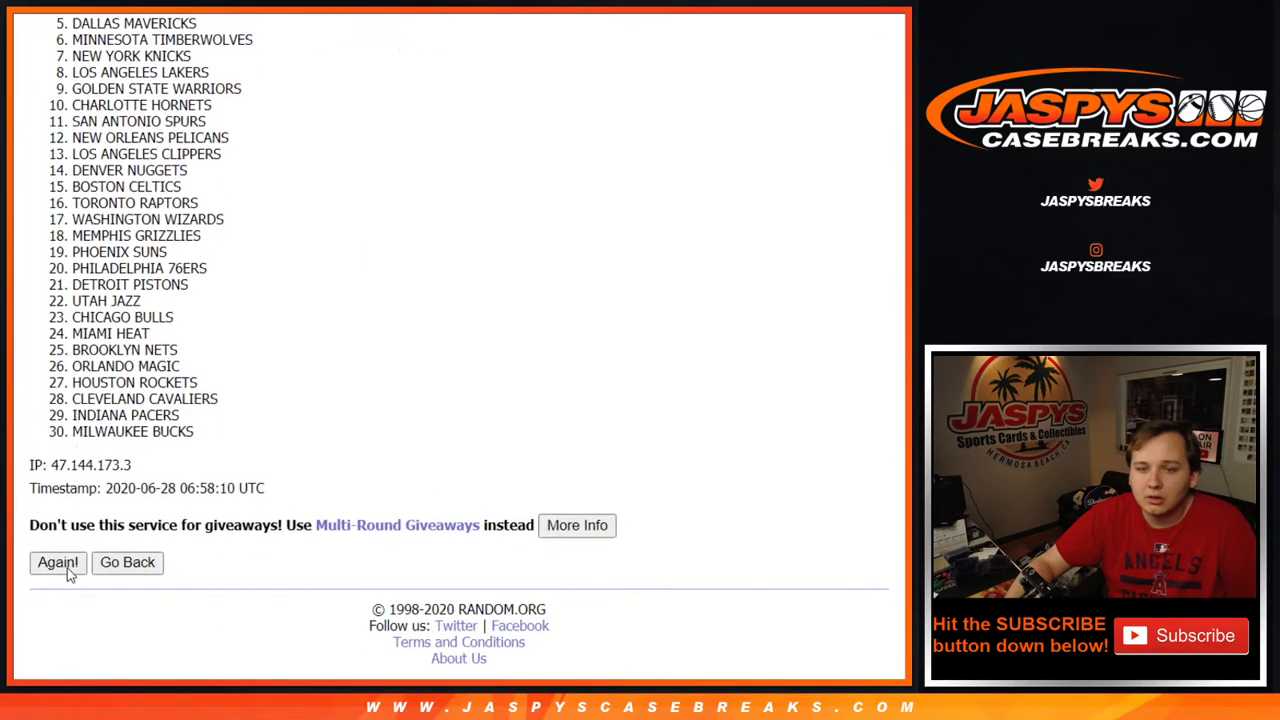
click(70, 572)
scroll(70, 572, down, 5)
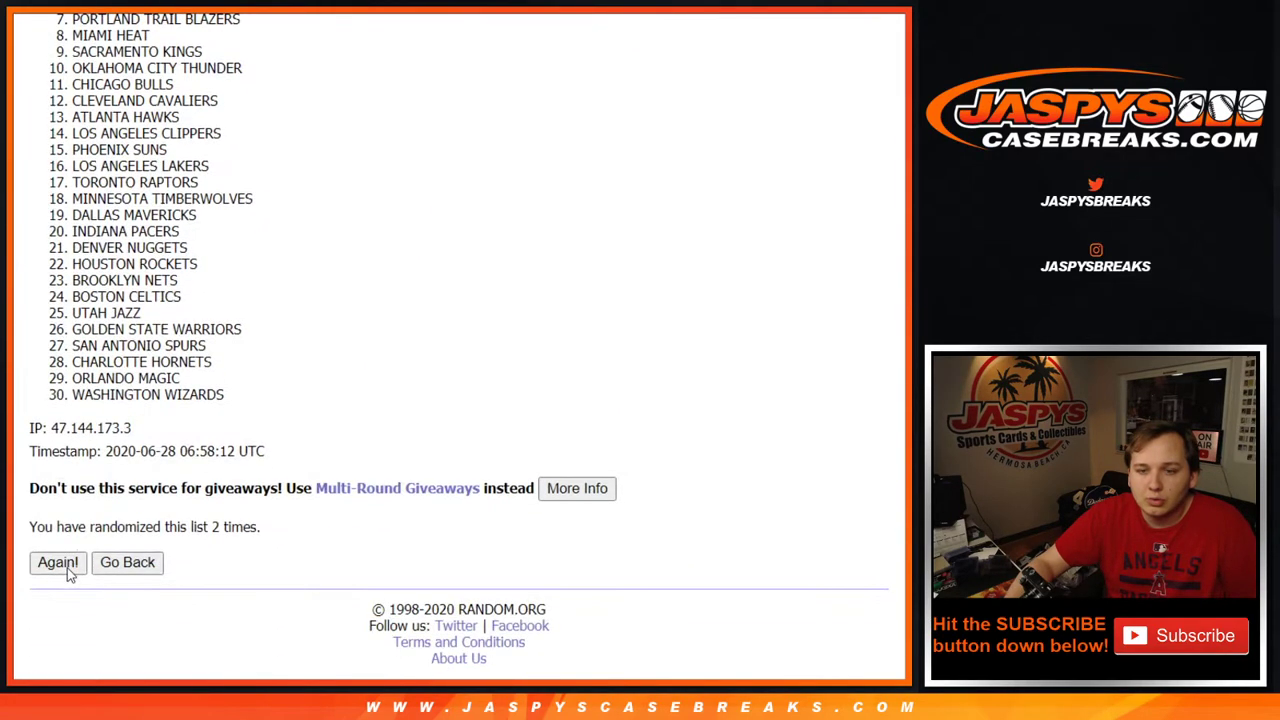
click(70, 572)
click(70, 572)
scroll(70, 572, down, 5)
click(70, 572)
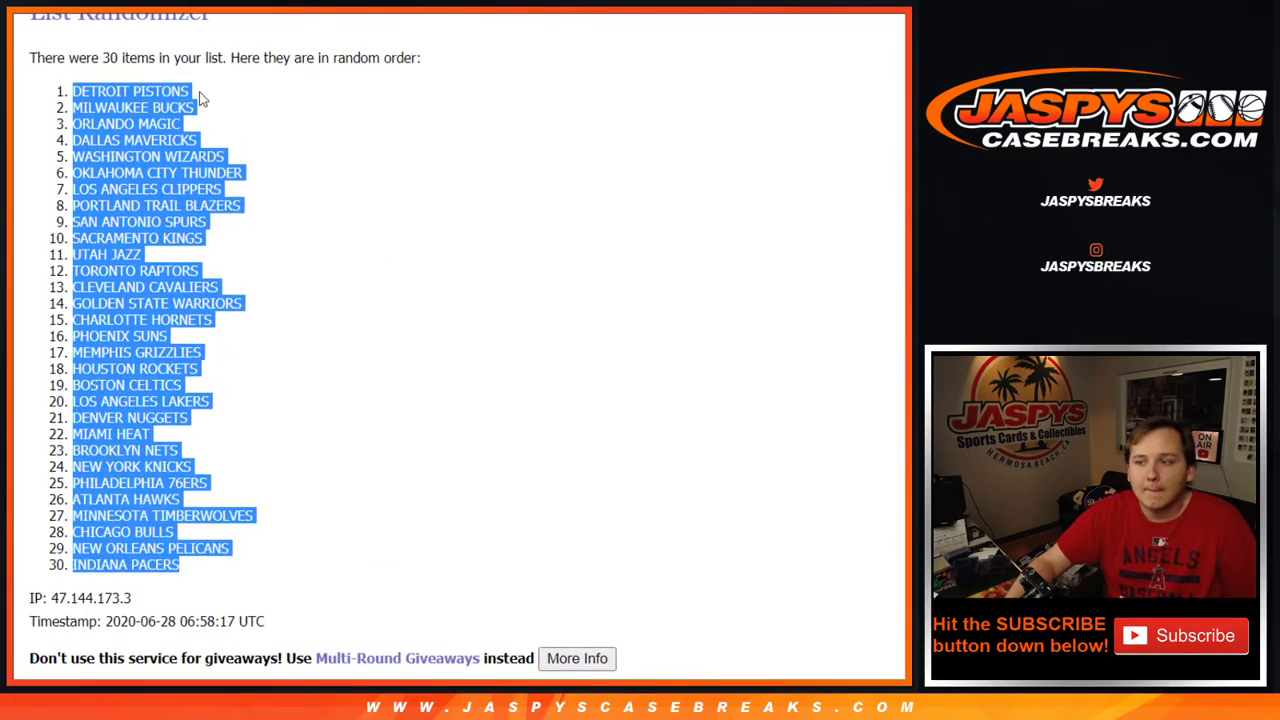
Paste the shuffled teams into B1:B30 at size 12 and auto-fit column B
key(ctrl+Tab)
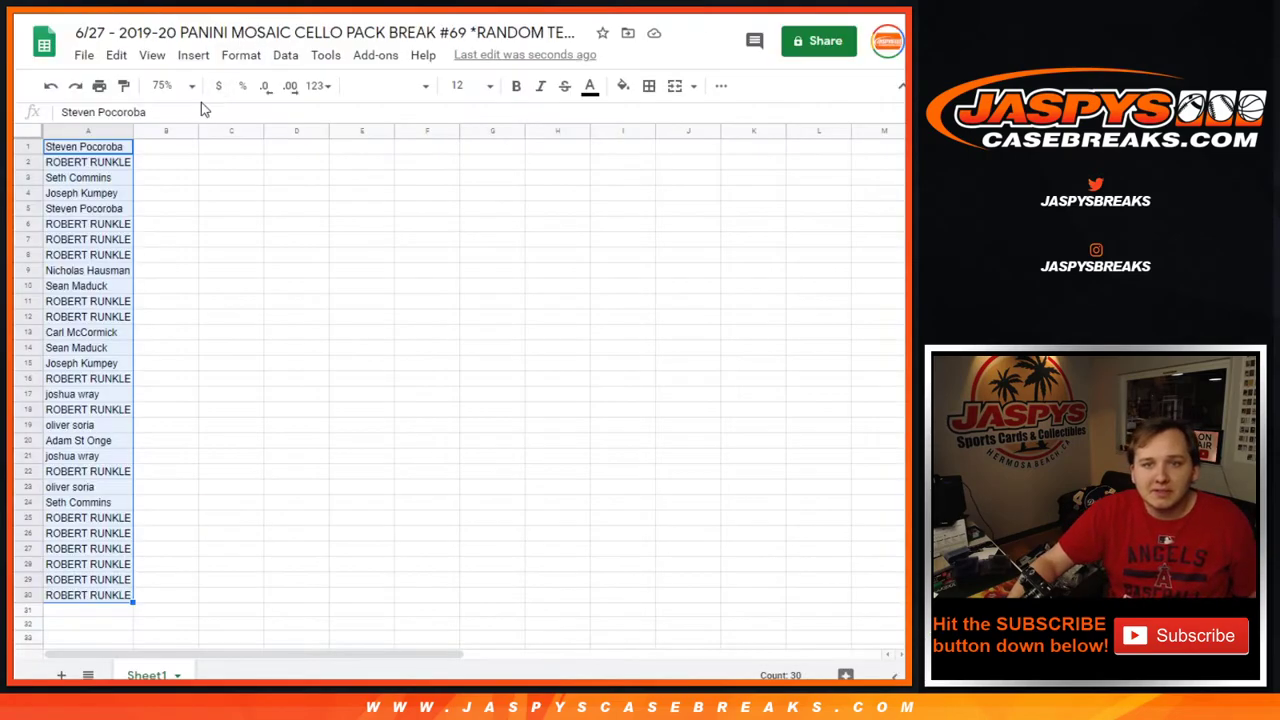
click(157, 154)
key(ctrl+v)
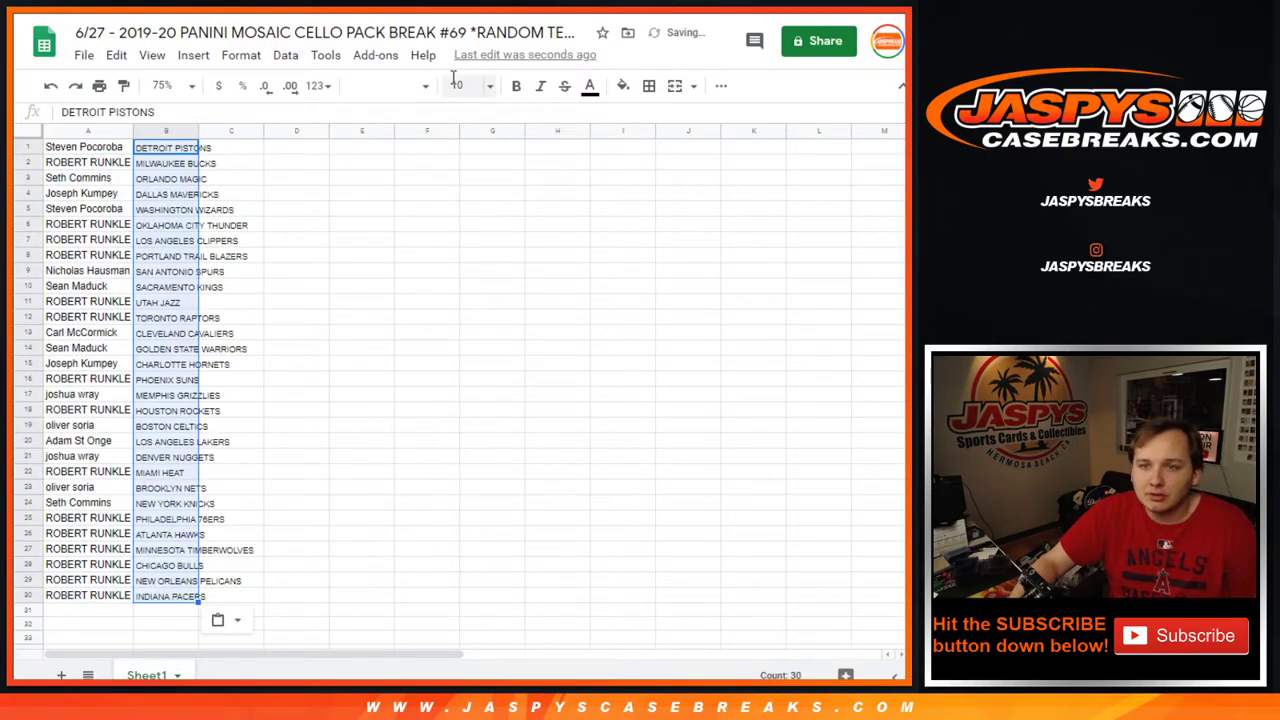
click(460, 88)
click(463, 281)
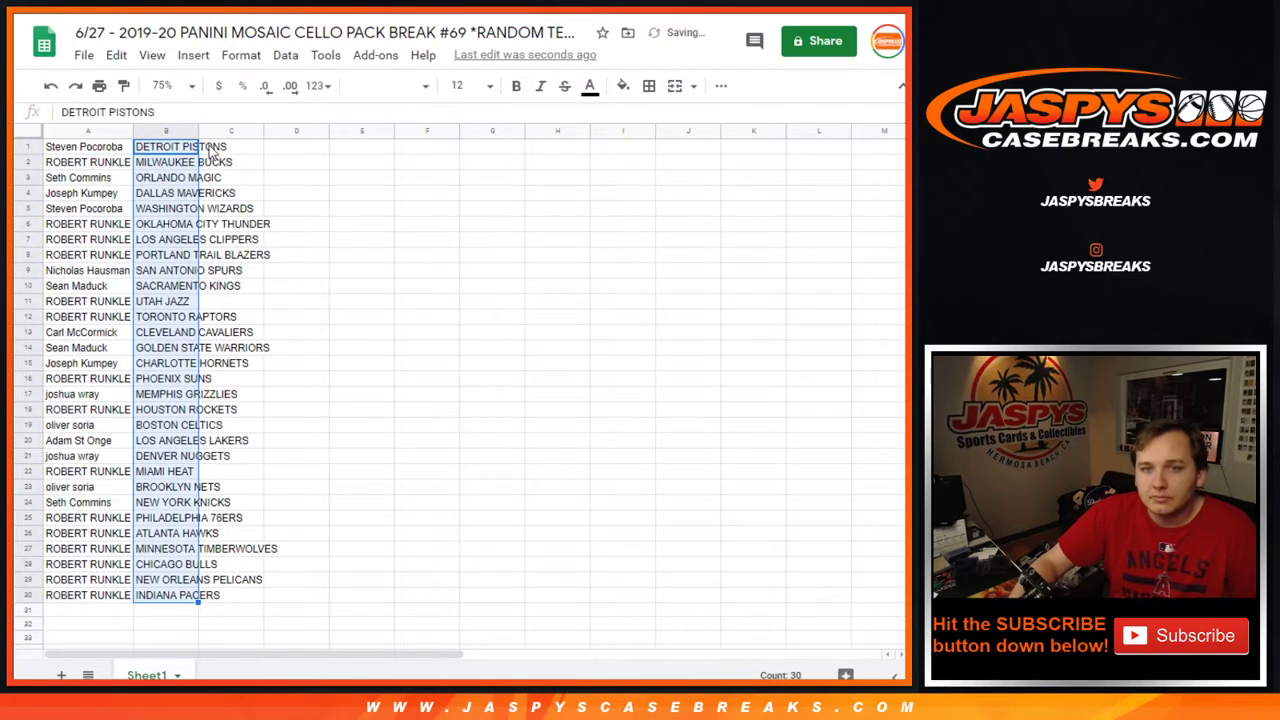
double_click(198, 133)
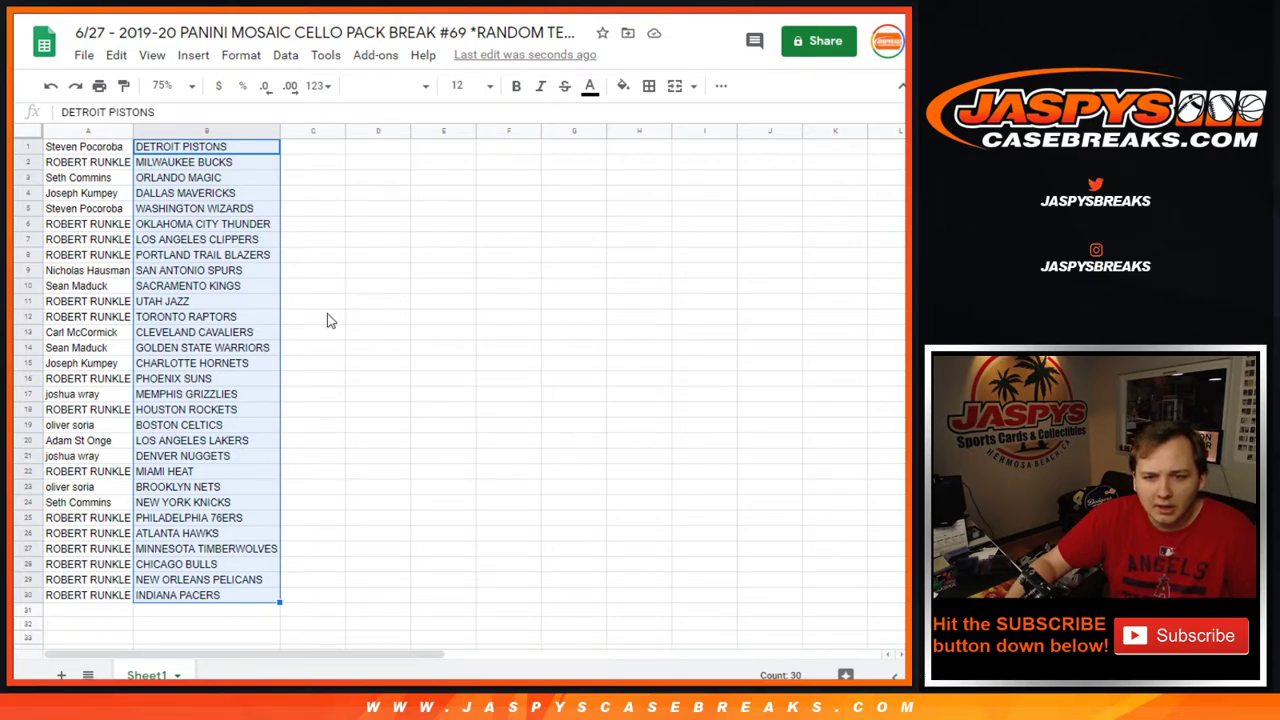
click(60, 394)
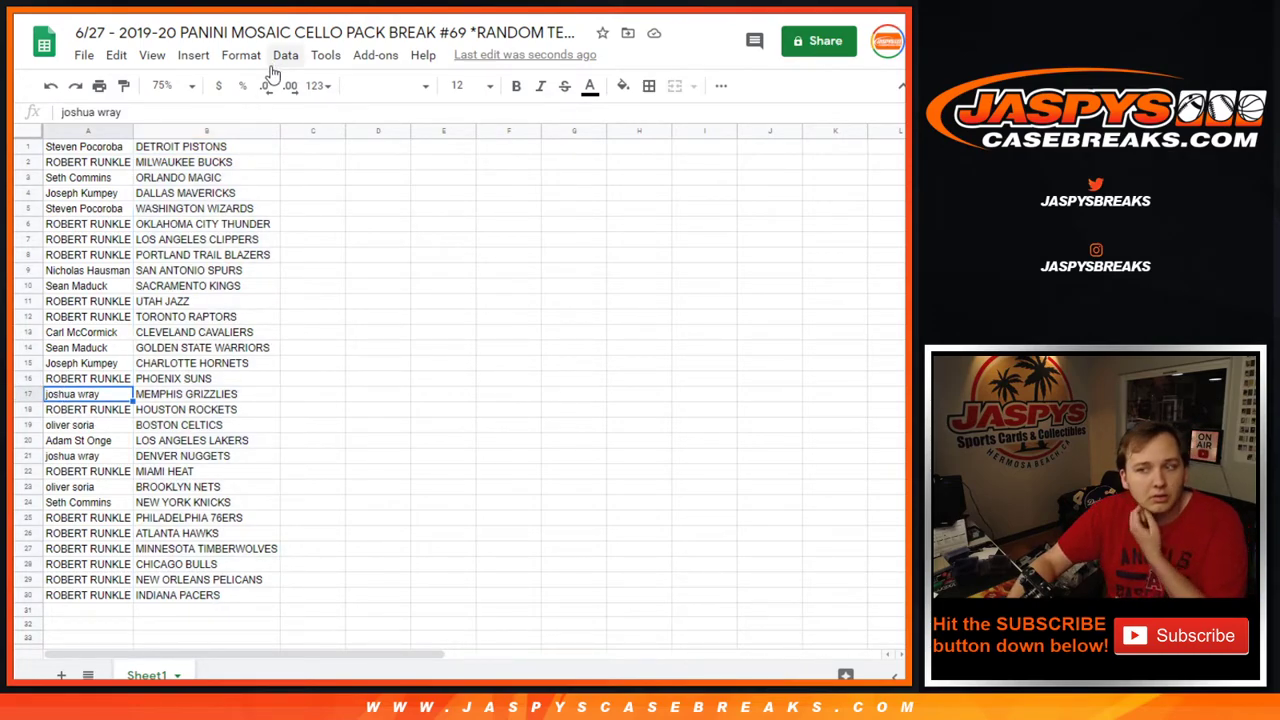
Sort the pairs A→Z by team in column B and give A1:B30 all borders
click(272, 132)
click(372, 455)
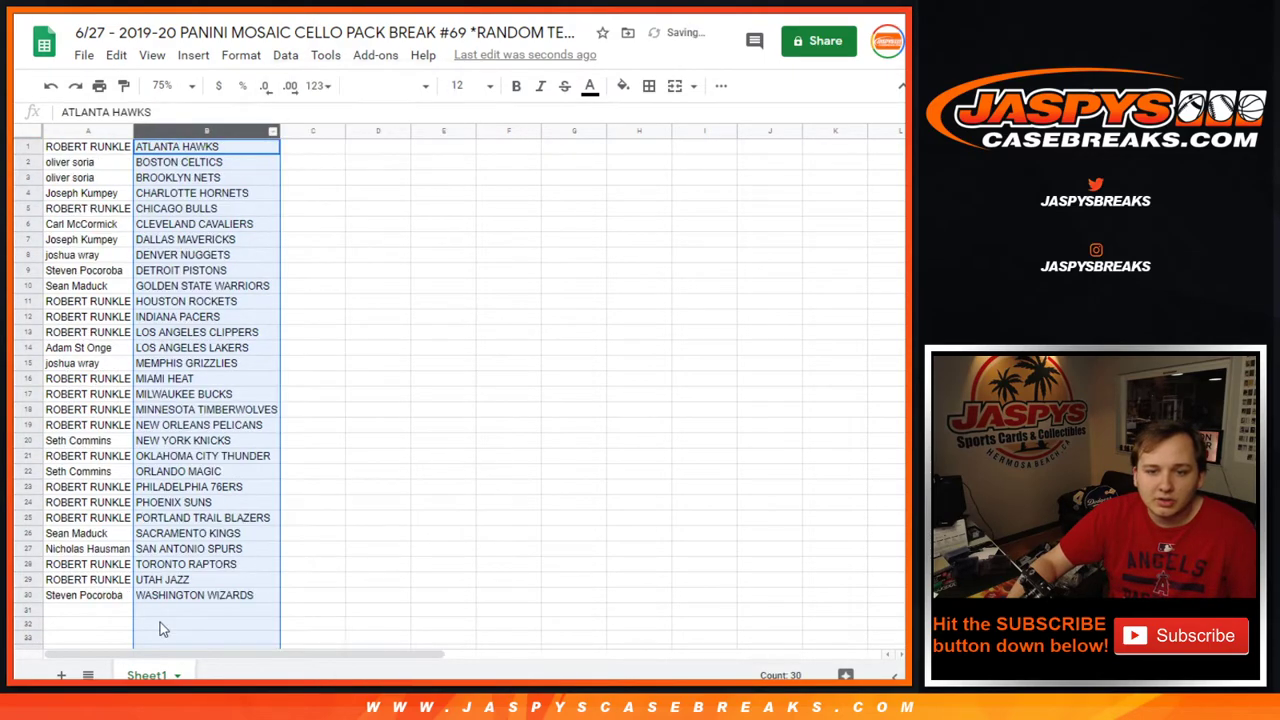
mouse_move(168, 597)
mouse_down()
mouse_move(72, 182)
mouse_move(257, 474)
mouse_move(240, 598)
mouse_up()
click(649, 85)
click(651, 120)
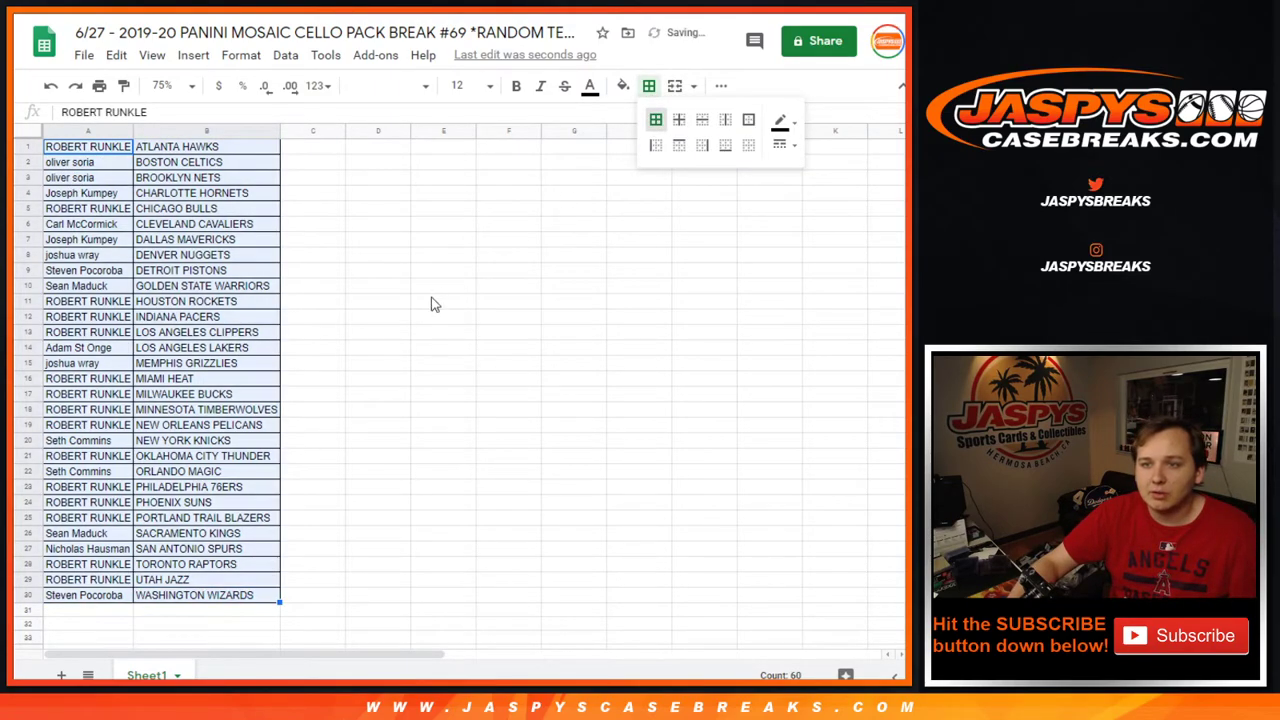
click(443, 301)
Set up printing in portrait with the workbook title included
click(99, 85)
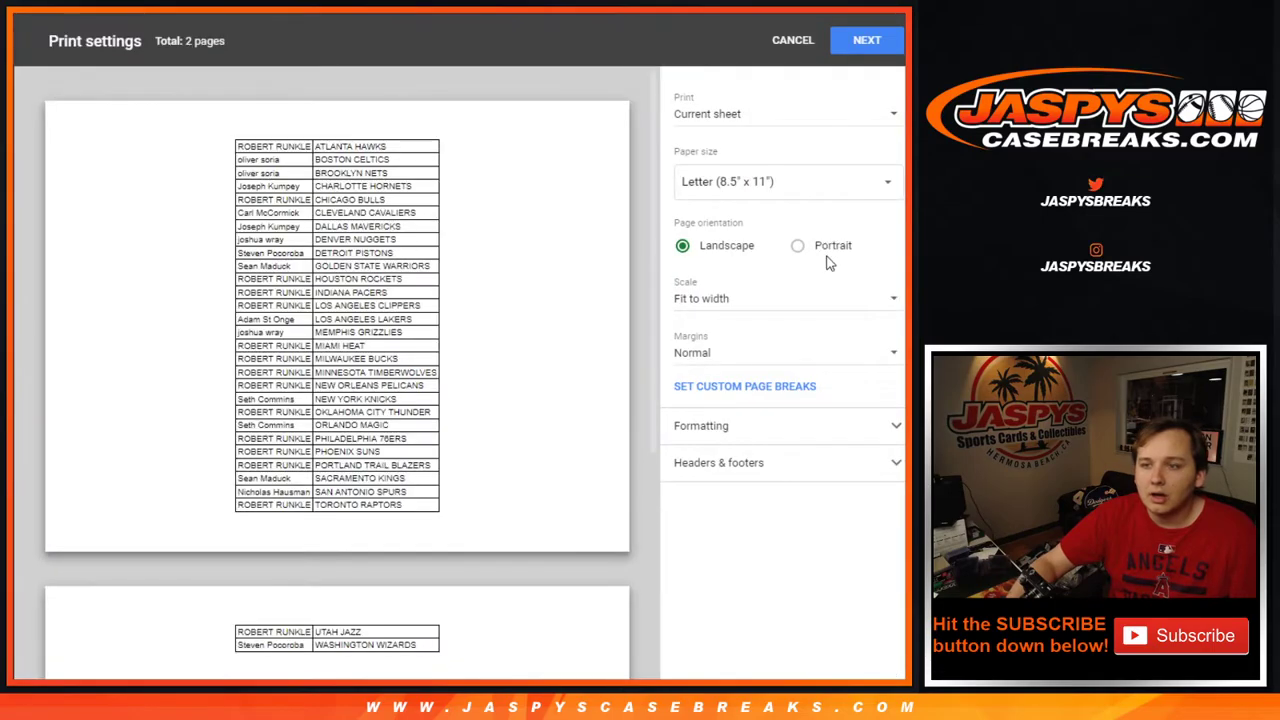
click(830, 248)
click(790, 462)
click(771, 529)
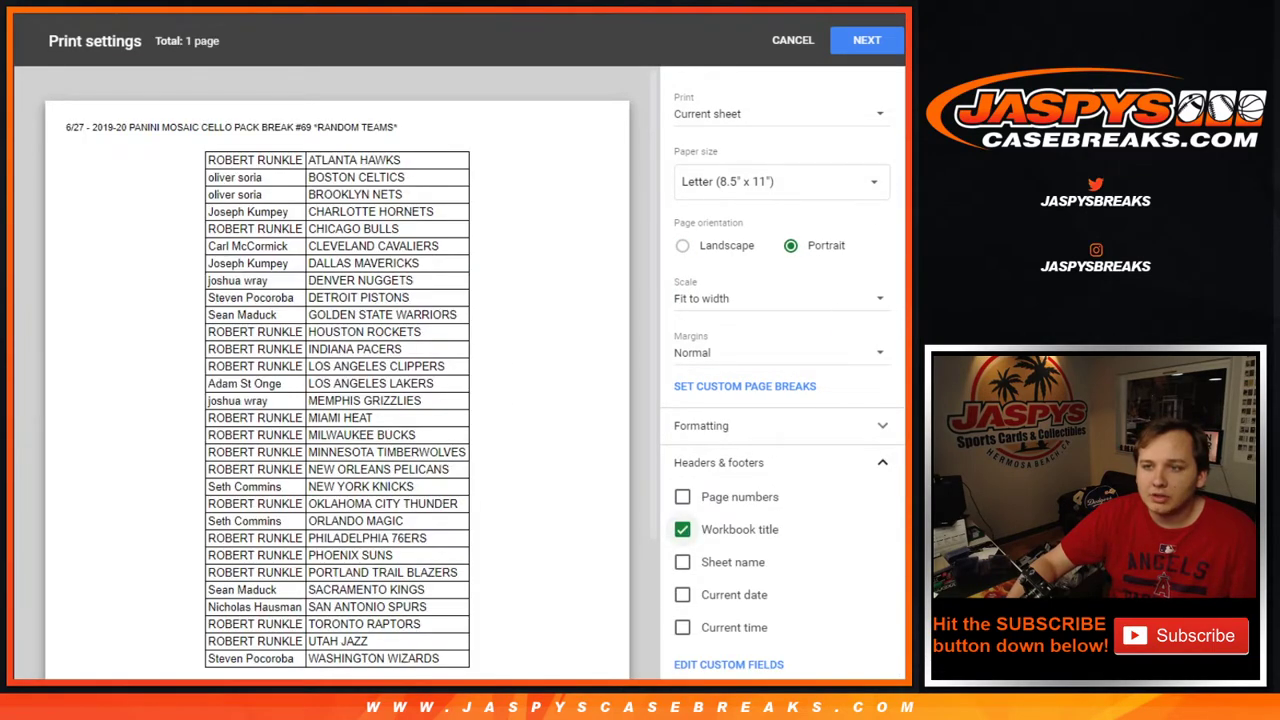
click(884, 42)
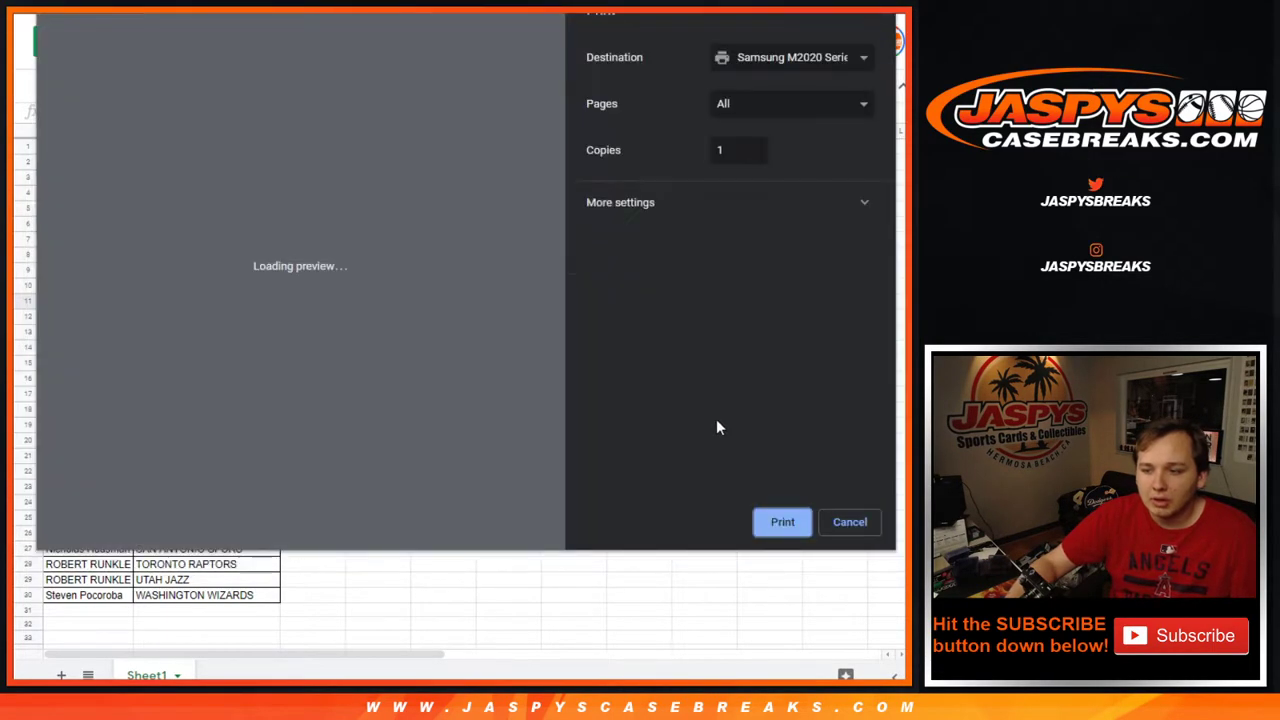
Print the customer–team pairs list
click(786, 533)
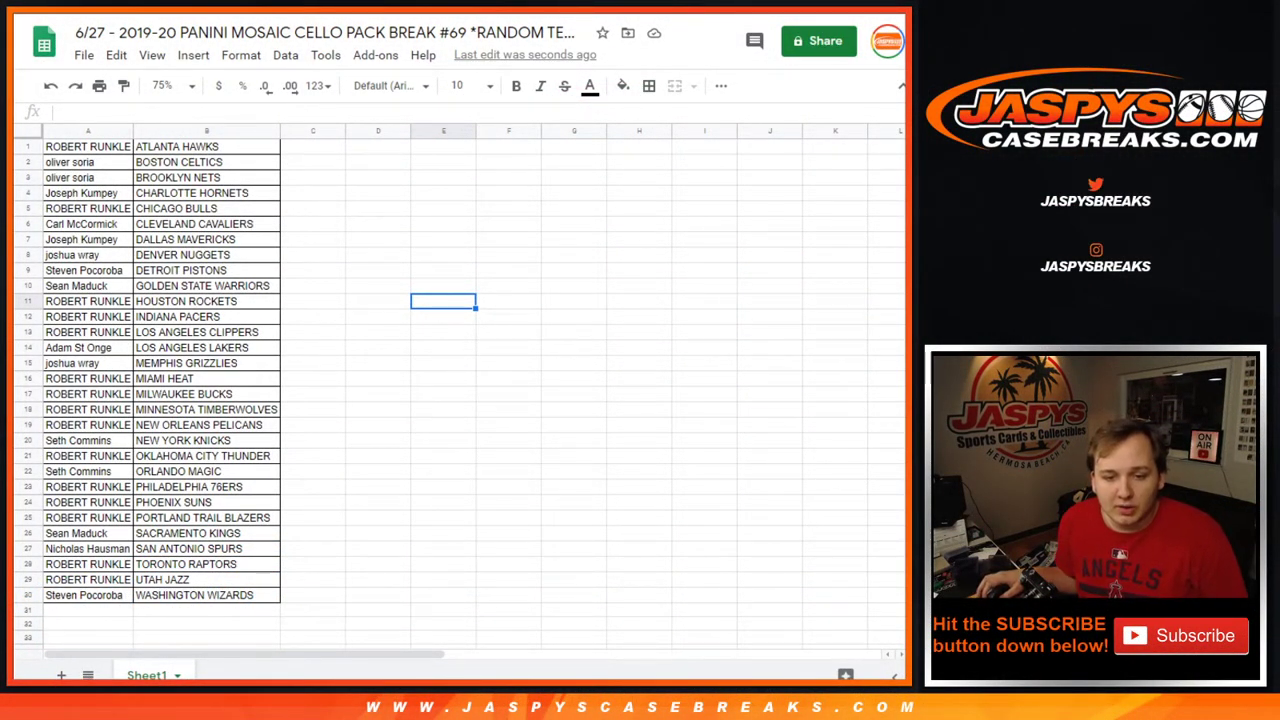
Select the 30 customer names in A1:A30
drag(95, 596, 114, 120)
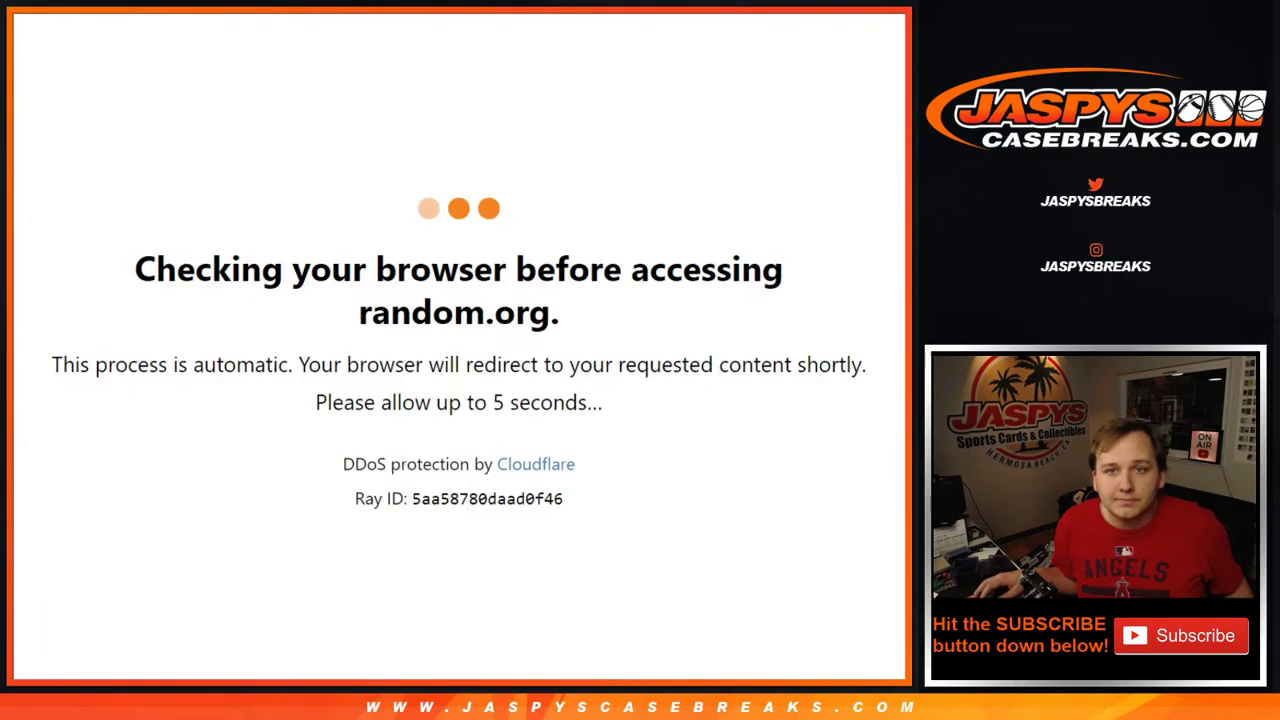
Roll two dice again, then randomize the 30 customer names
click(174, 372)
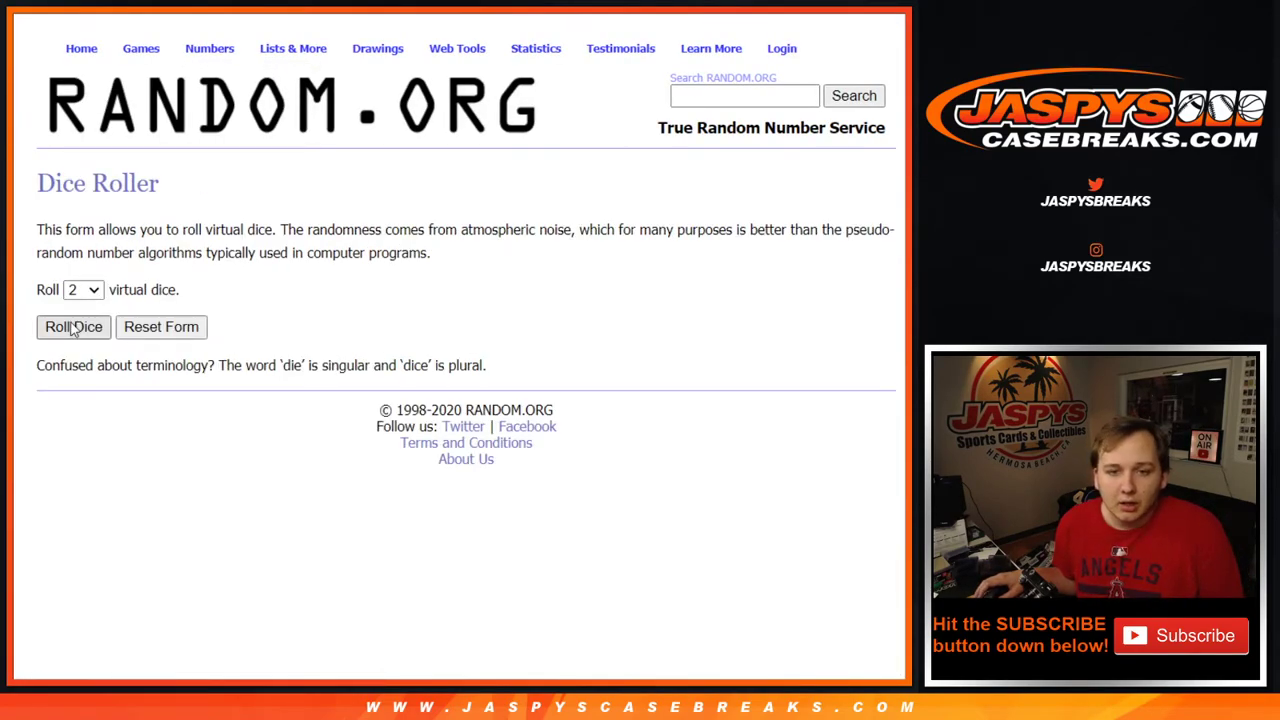
click(72, 327)
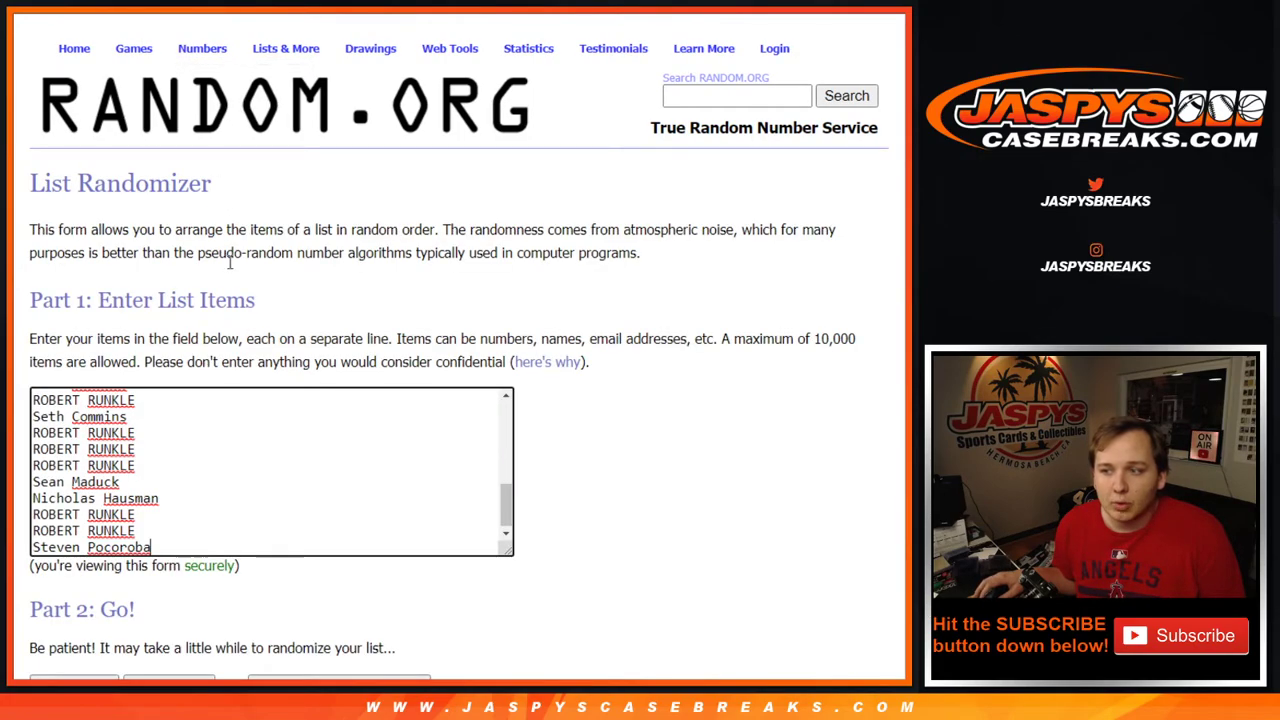
scroll(229, 262, down, 2)
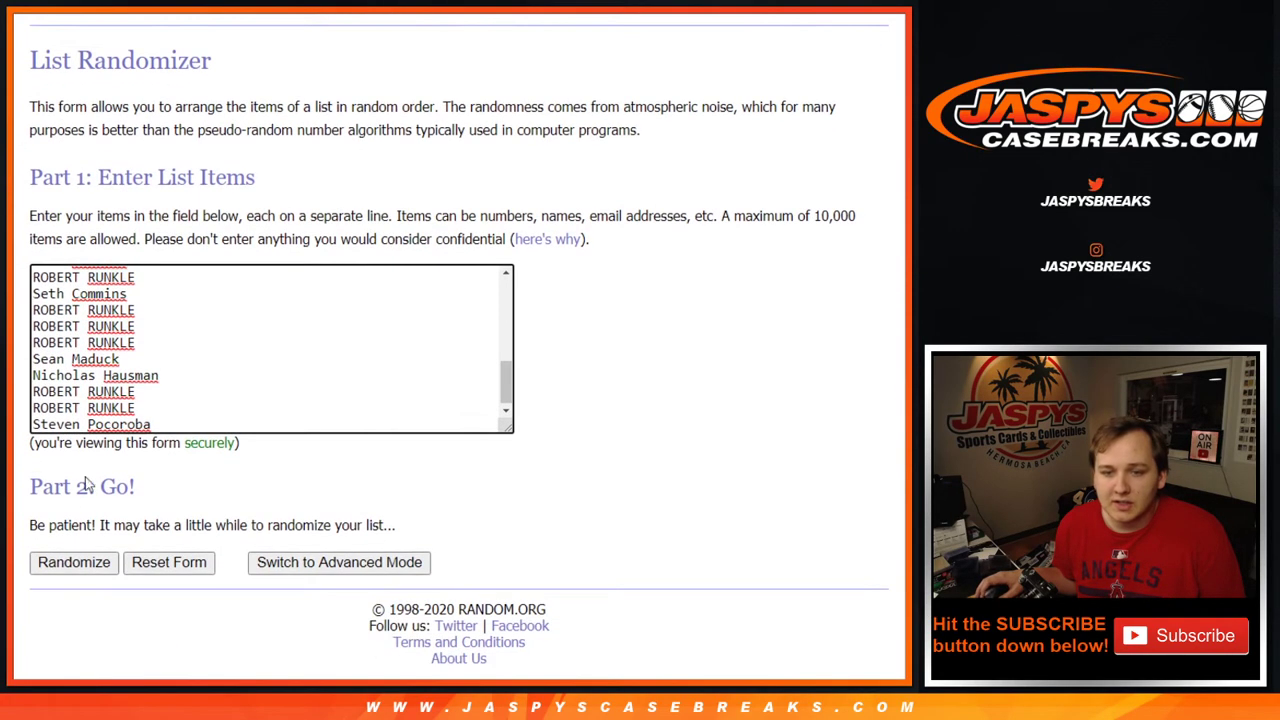
click(61, 566)
Reshuffle the customer names five more times
scroll(61, 572, down, 5)
click(58, 566)
scroll(61, 572, down, 5)
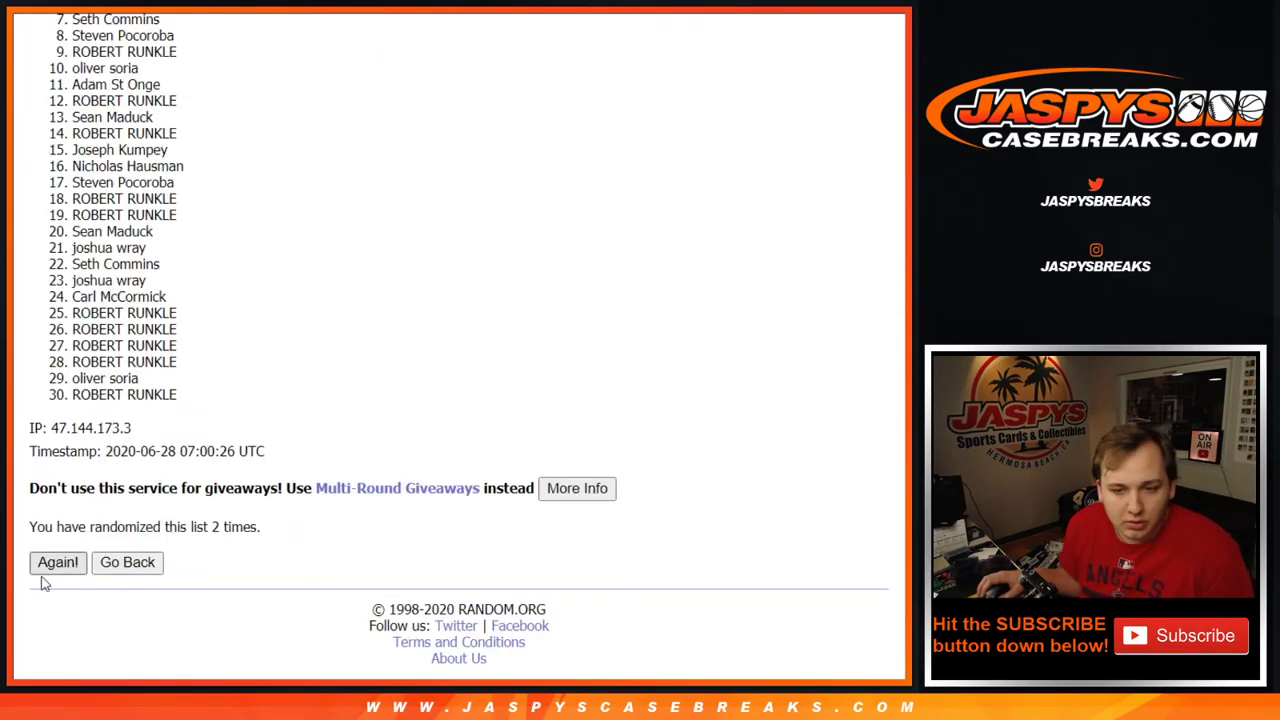
click(44, 572)
scroll(44, 580, down, 5)
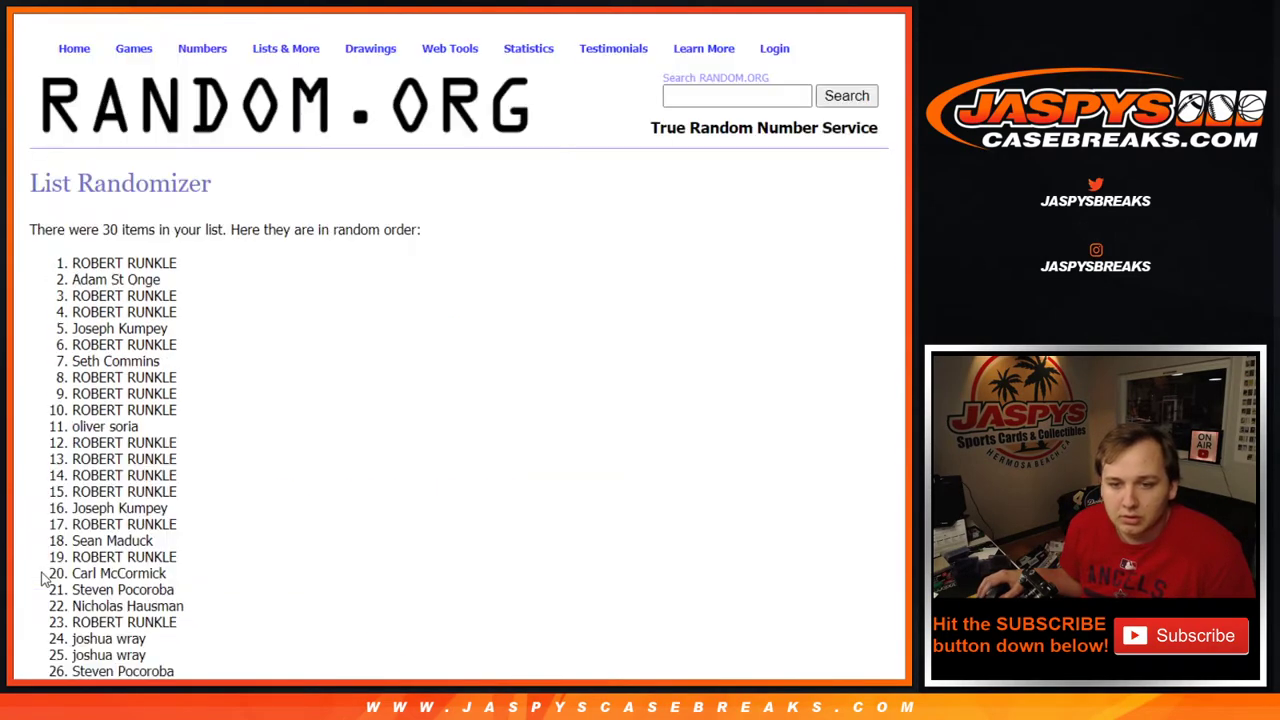
scroll(42, 578, down, 5)
click(43, 570)
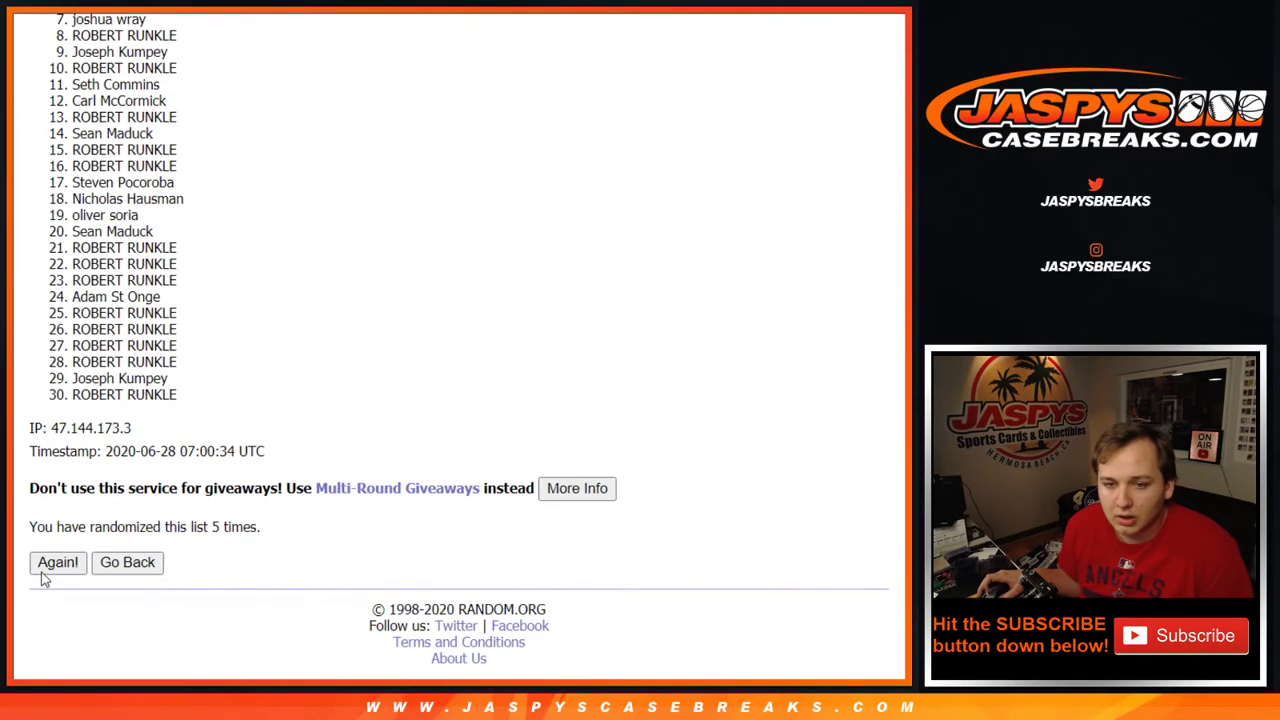
click(42, 571)
scroll(43, 578, down, 5)
click(42, 572)
Reshuffle three more times and select the first 10 names as winners
scroll(42, 576, down, 5)
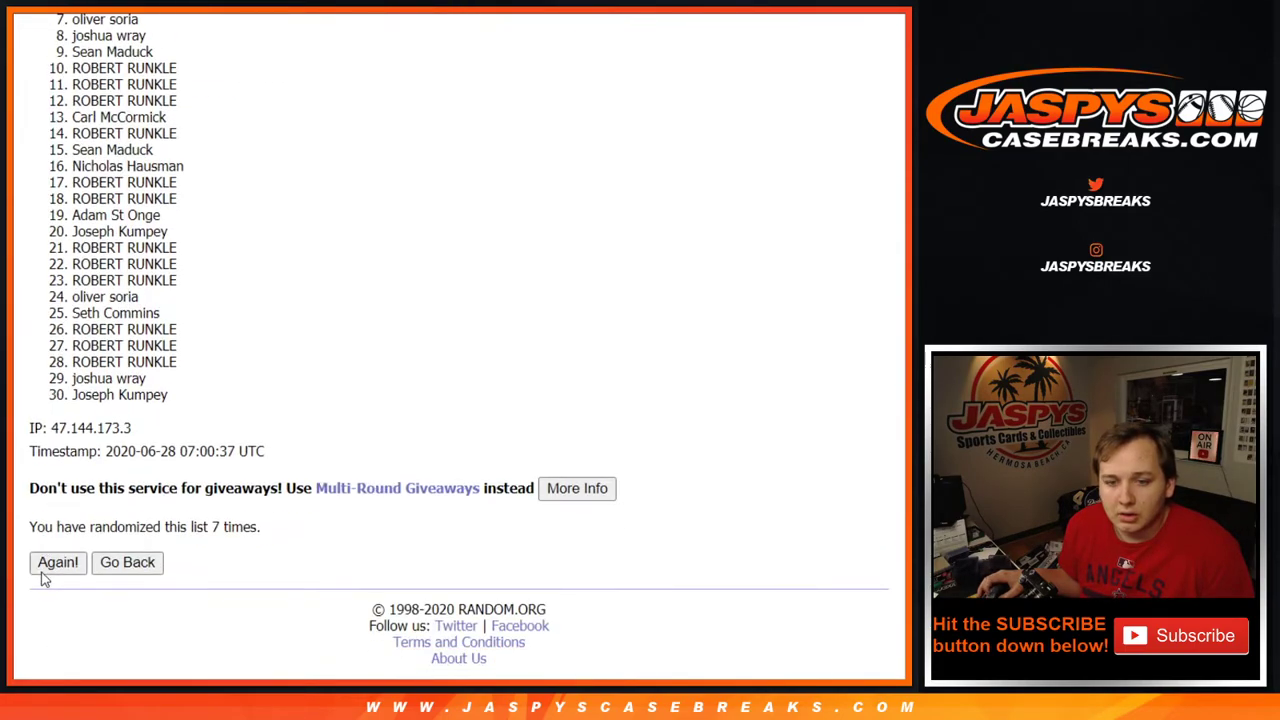
click(42, 572)
scroll(42, 576, down, 5)
scroll(42, 577, down, 1)
click(43, 565)
scroll(43, 576, down, 5)
click(43, 565)
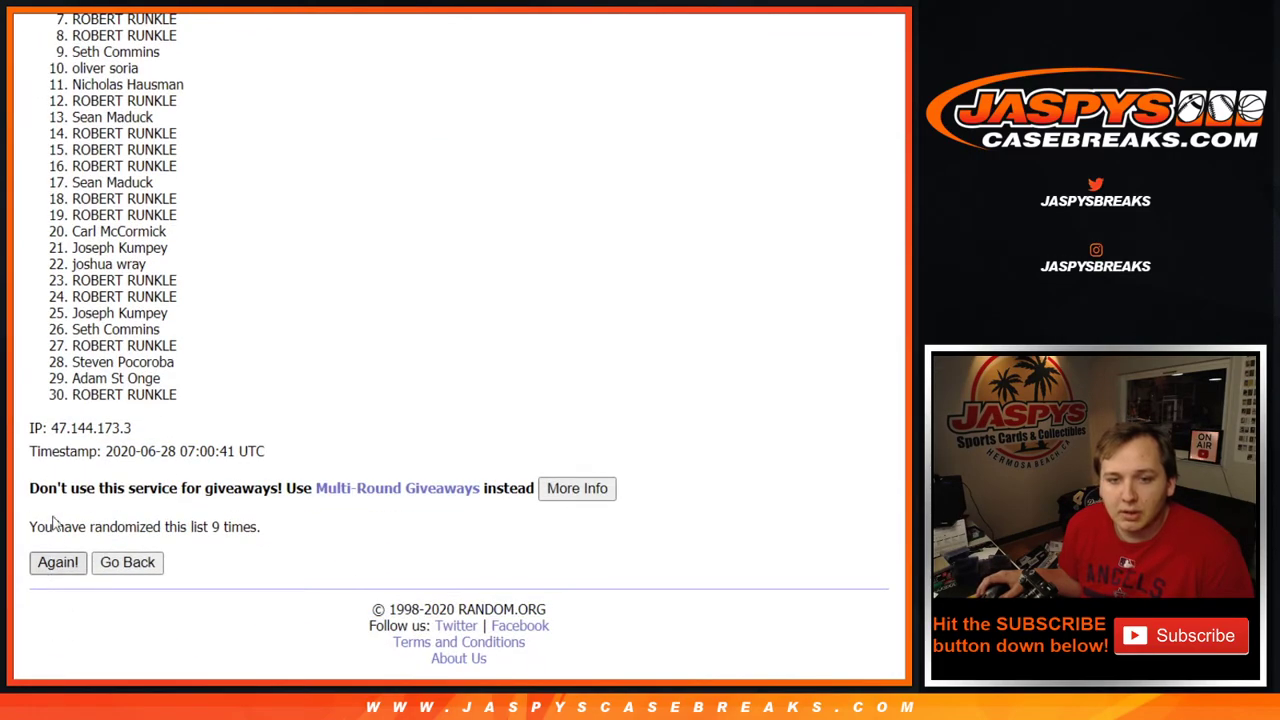
mouse_move(62, 262)
mouse_down()
mouse_move(437, 326)
mouse_move(538, 420)
mouse_up()
scroll(538, 420, down, 3)
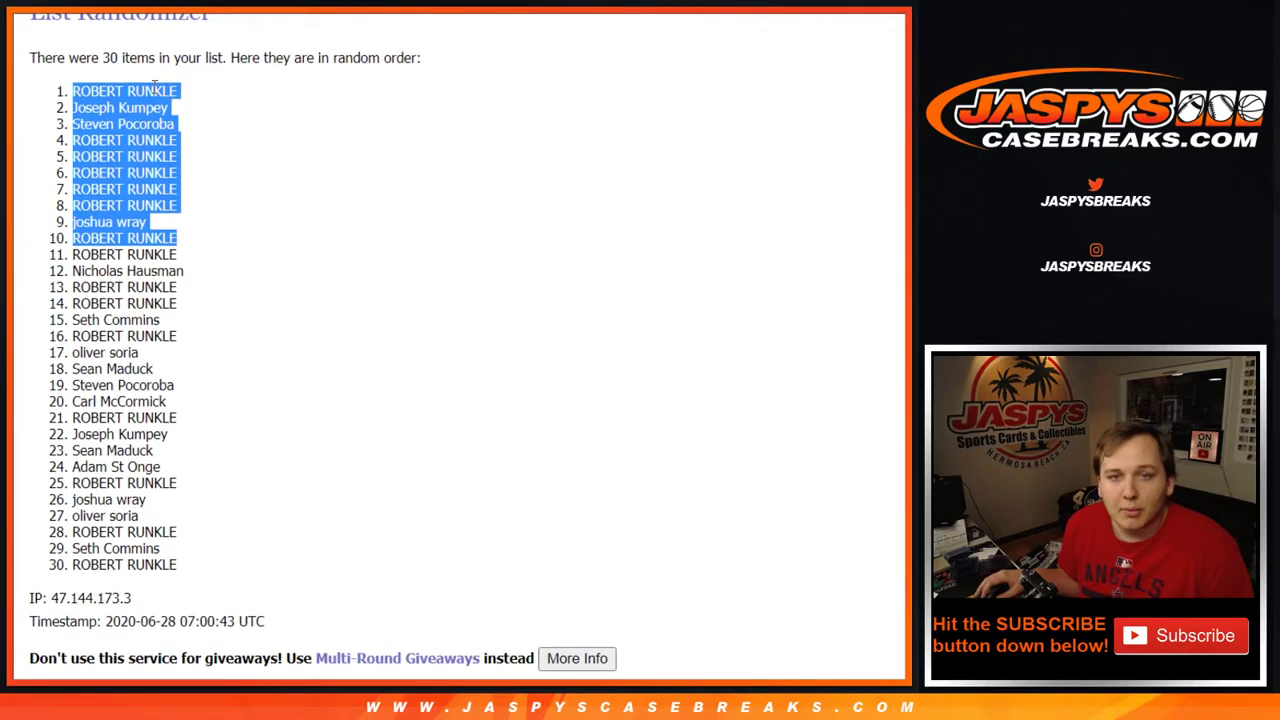